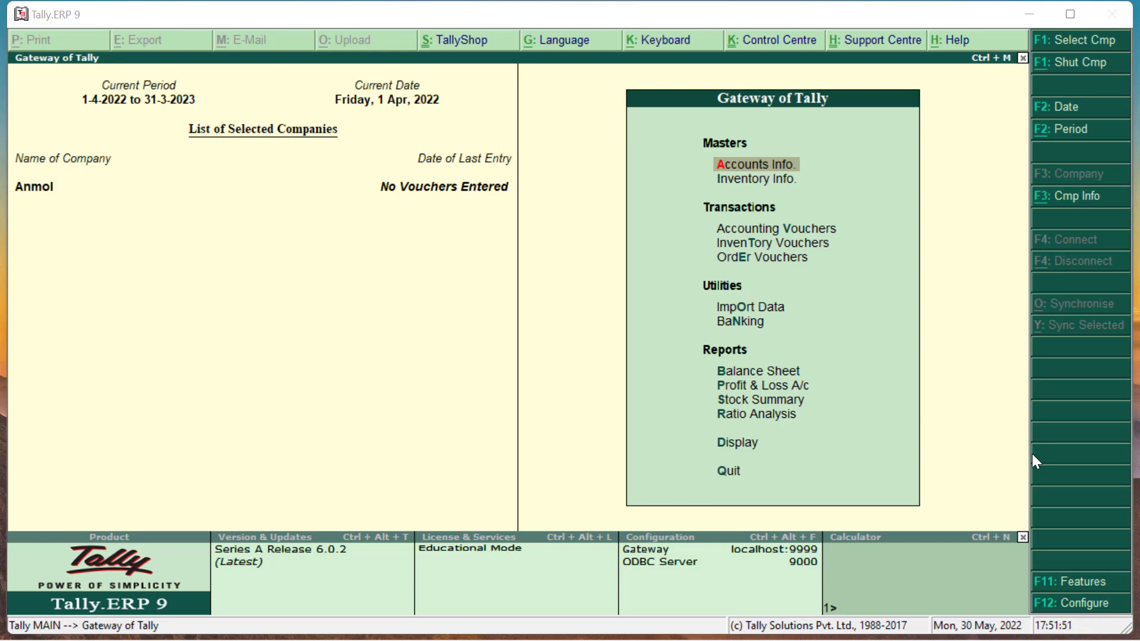
Open the Accounting Vouchers entry screen for the company
key(Down)
key(Down)
key(Return)
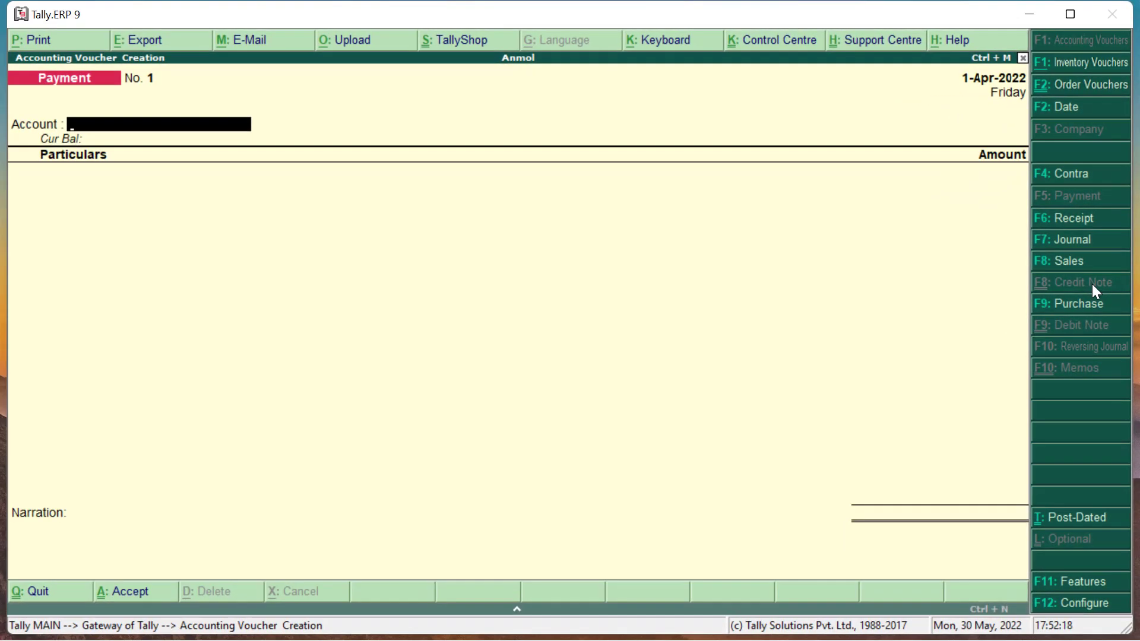
Enable debit and credit notes in the company's inventory features, recording both note types in invoice mode, and save the features
key(F11)
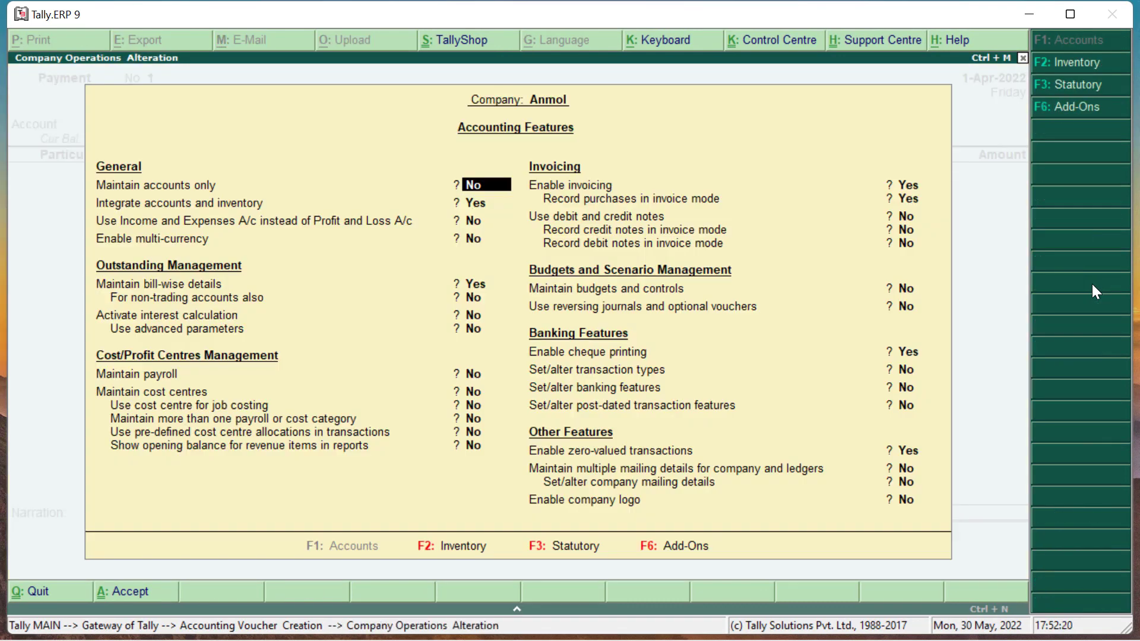
key(F2)
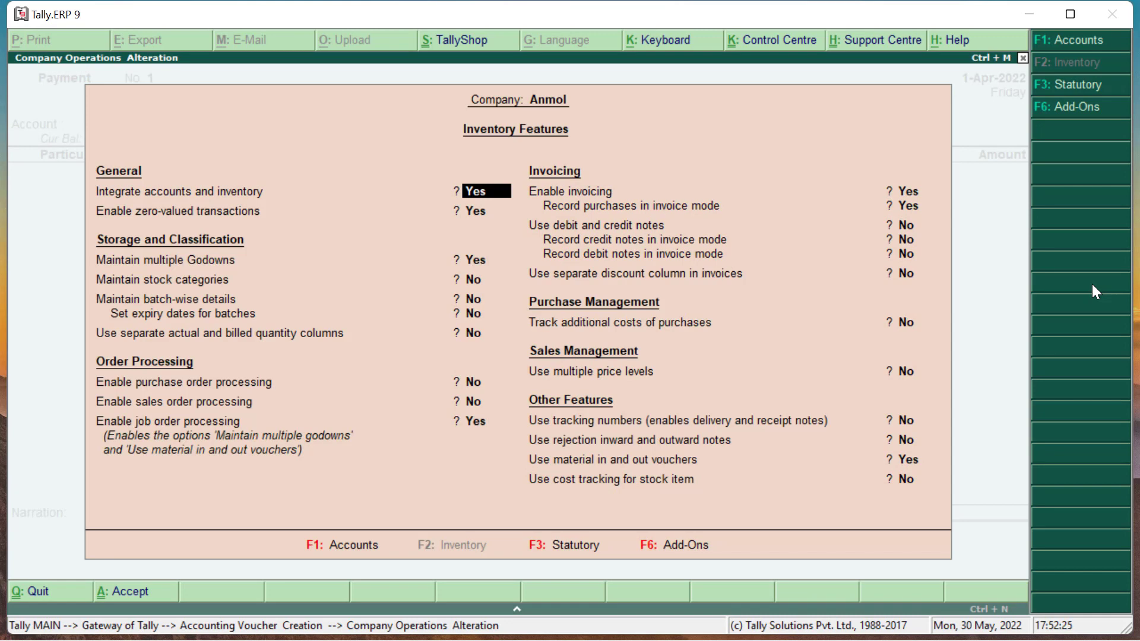
key(Return)
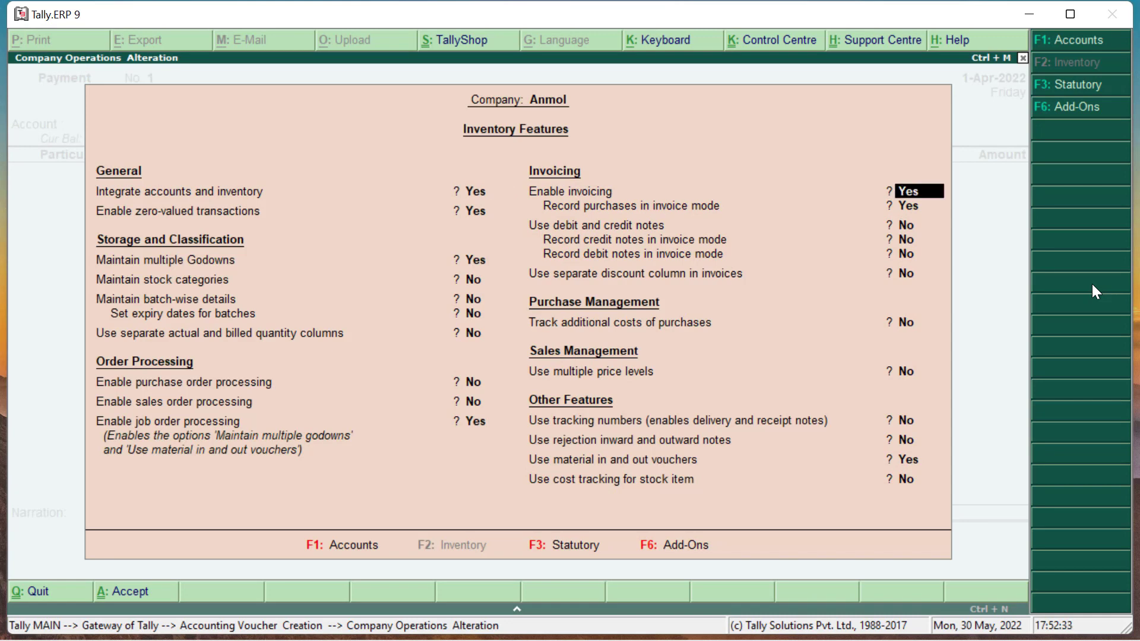
key(Return)
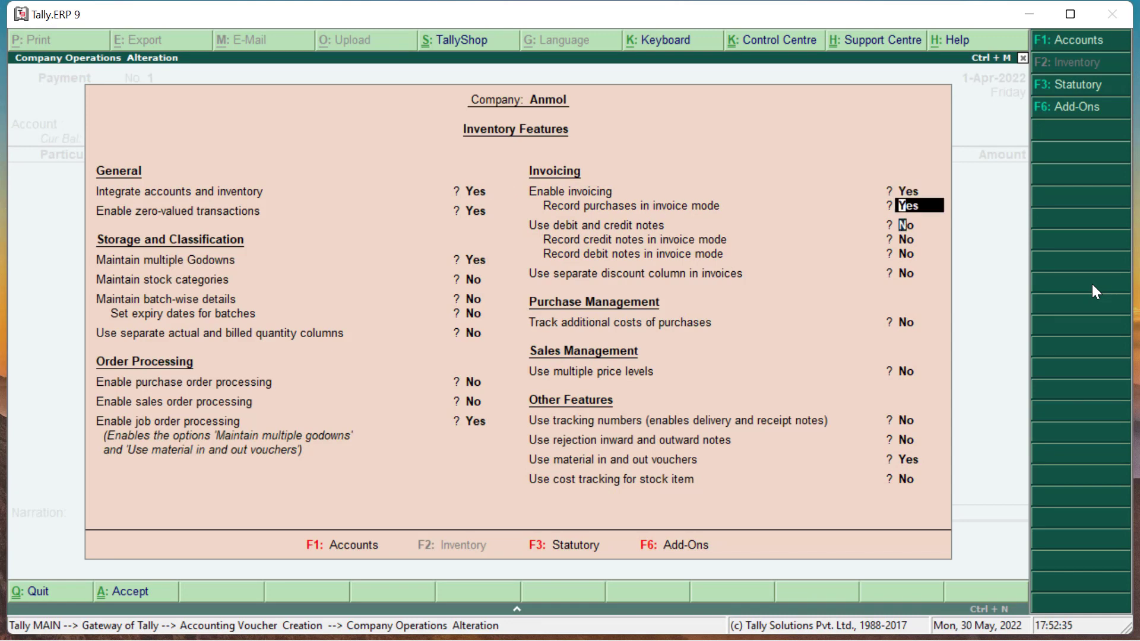
key(Return)
text(y)
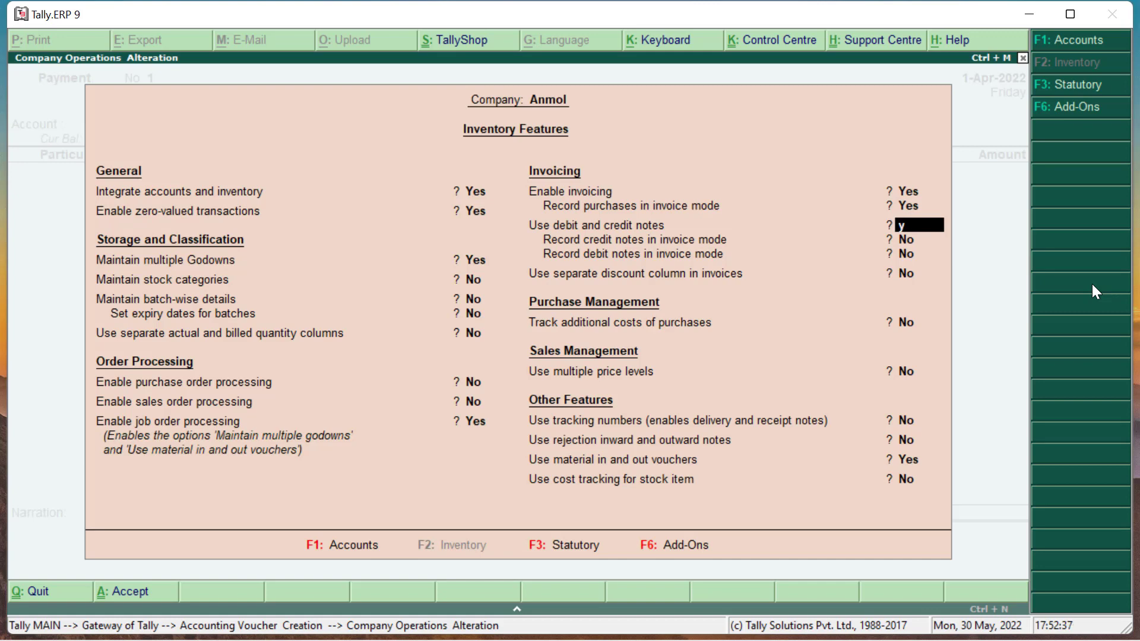
key(Return)
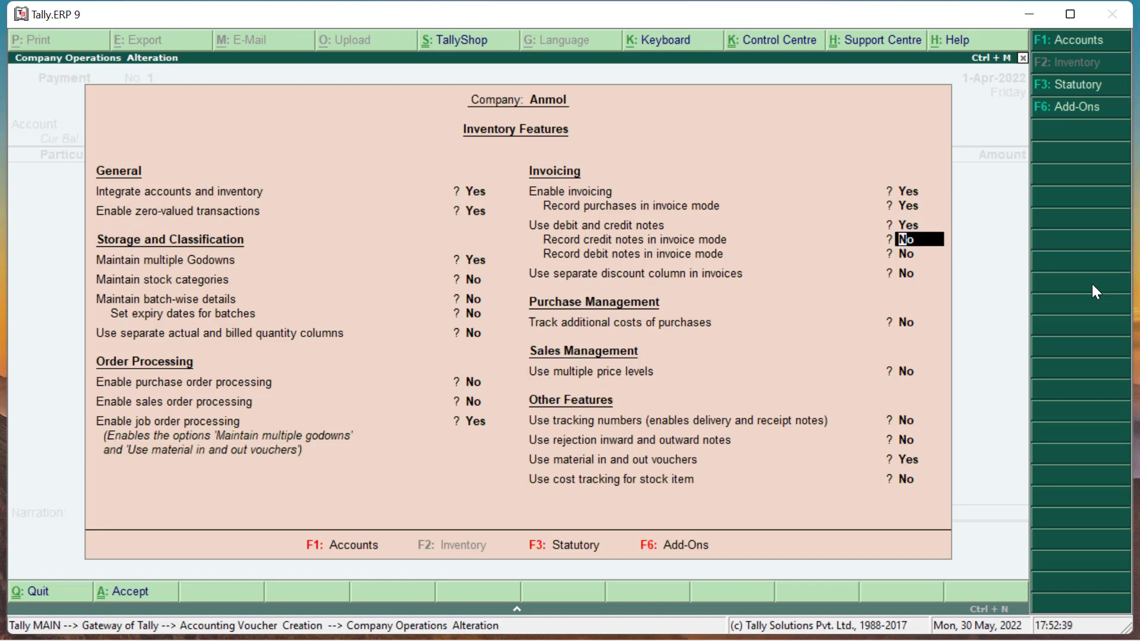
text(y)
key(Return)
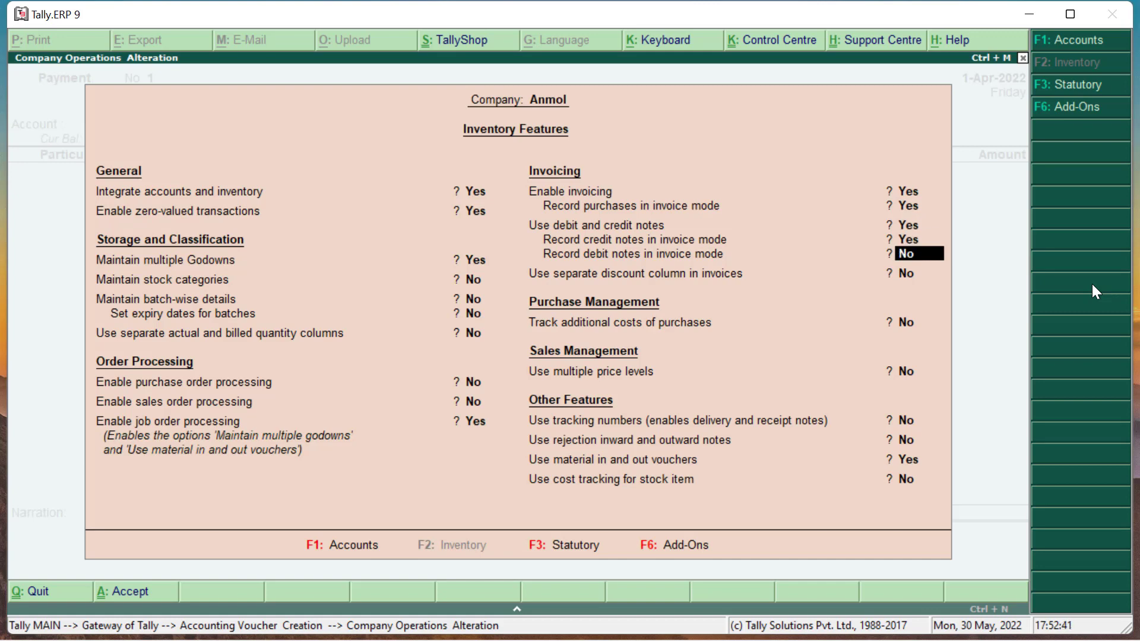
text(y)
key(Return)
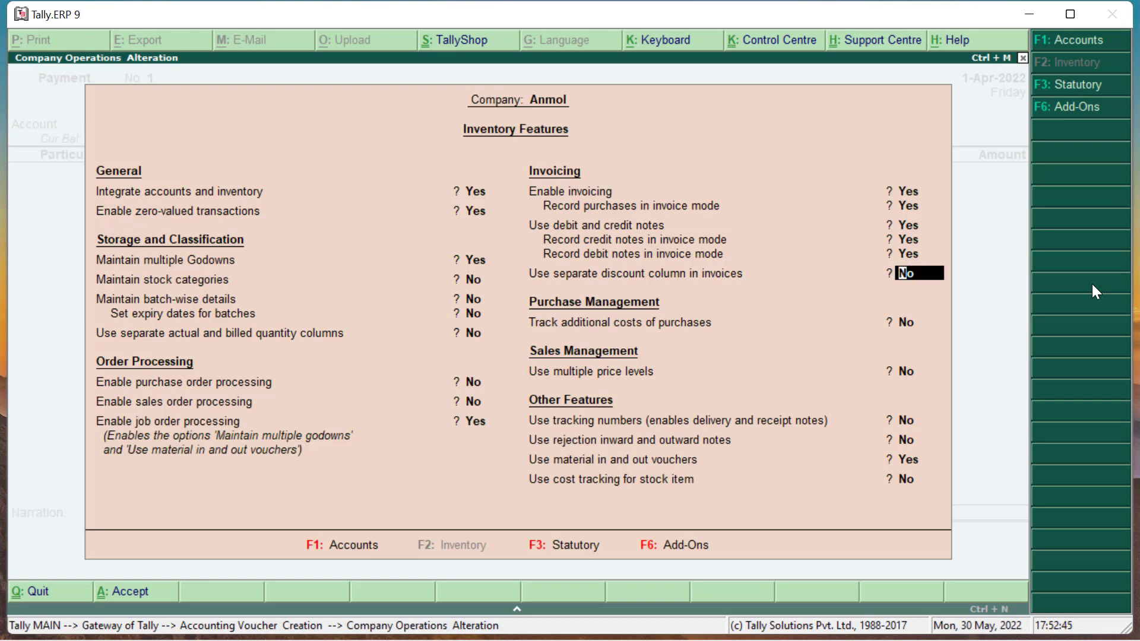
key(ctrl+a)
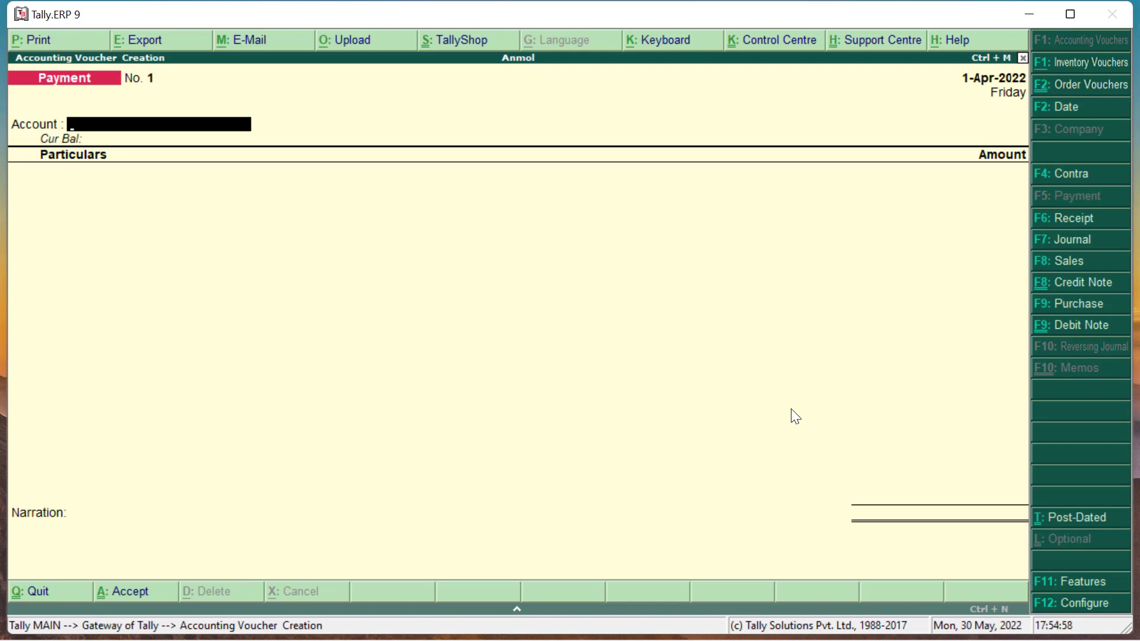
Start a purchase voucher with supplier invoice number 1 and Cash as the party account
key(F9)
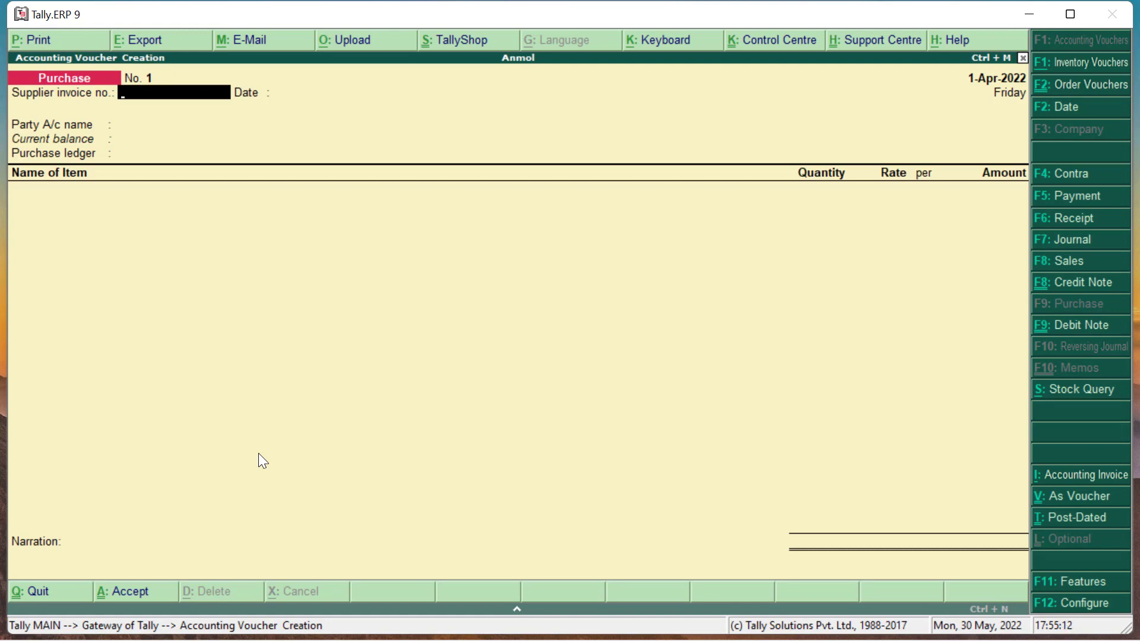
text(1)
key(Return)
key(Return)
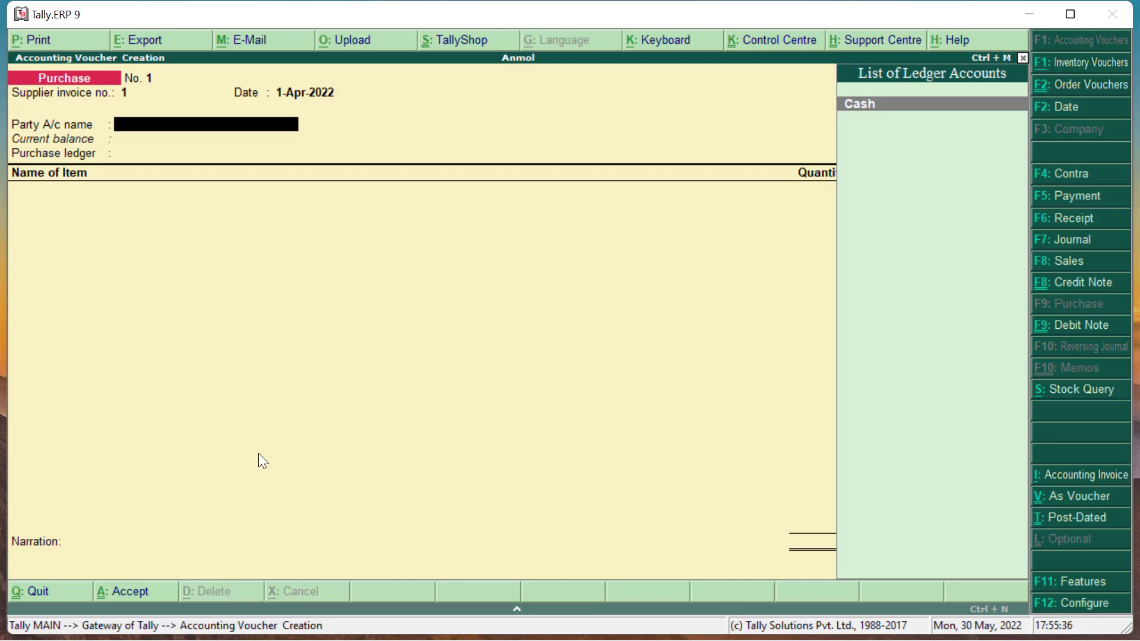
key(Return)
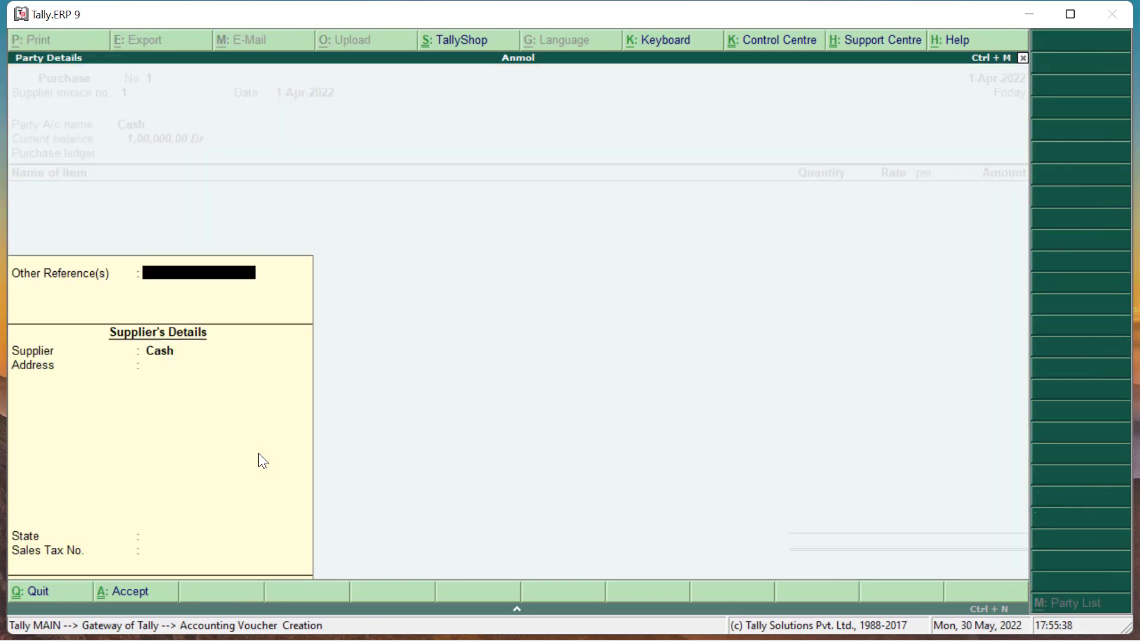
Fill in the supplier's name and address in the party details, with Uttar Pradesh as the state
key(Return)
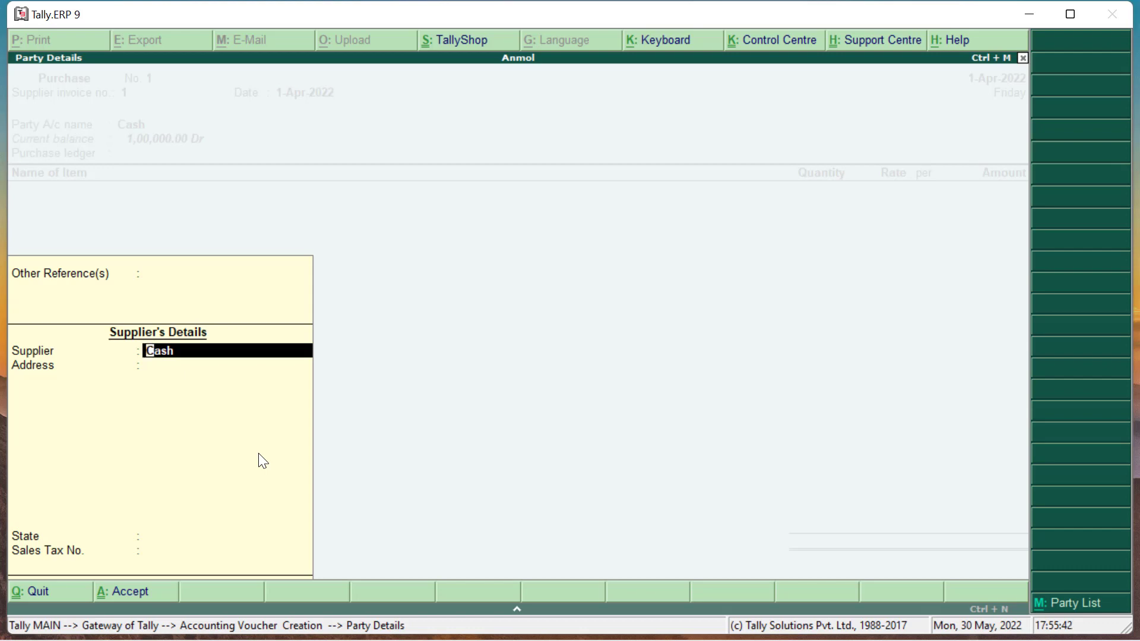
text(Rahul Supplier)
key(Return)
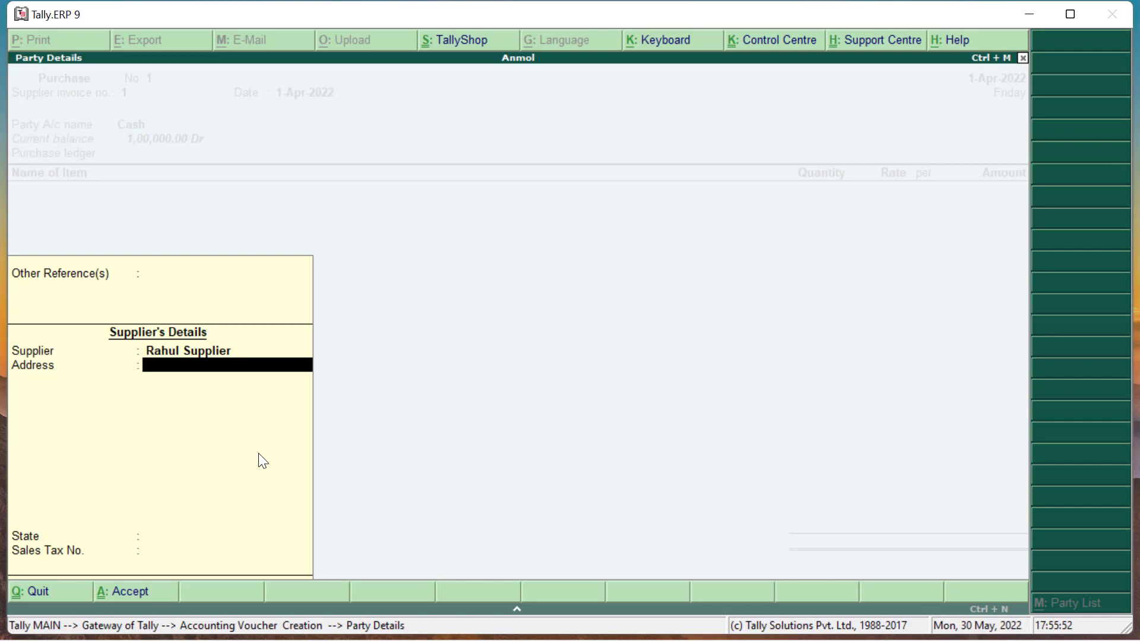
text(Kidai Nagar)
key(Return)
text(Kanpur)
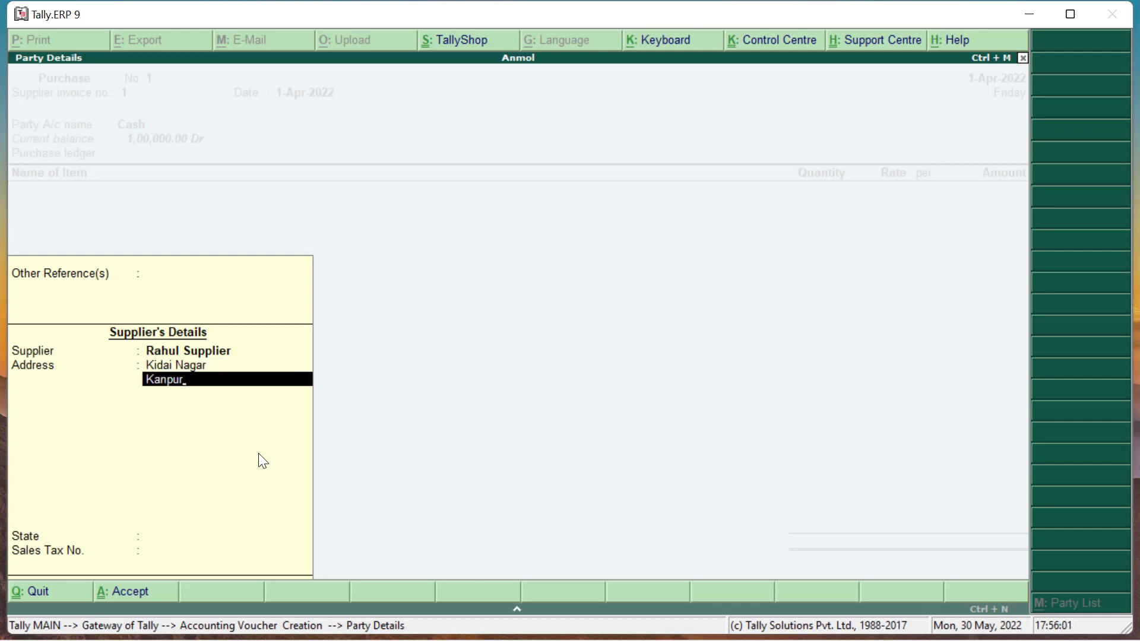
key(Return)
key(Return)
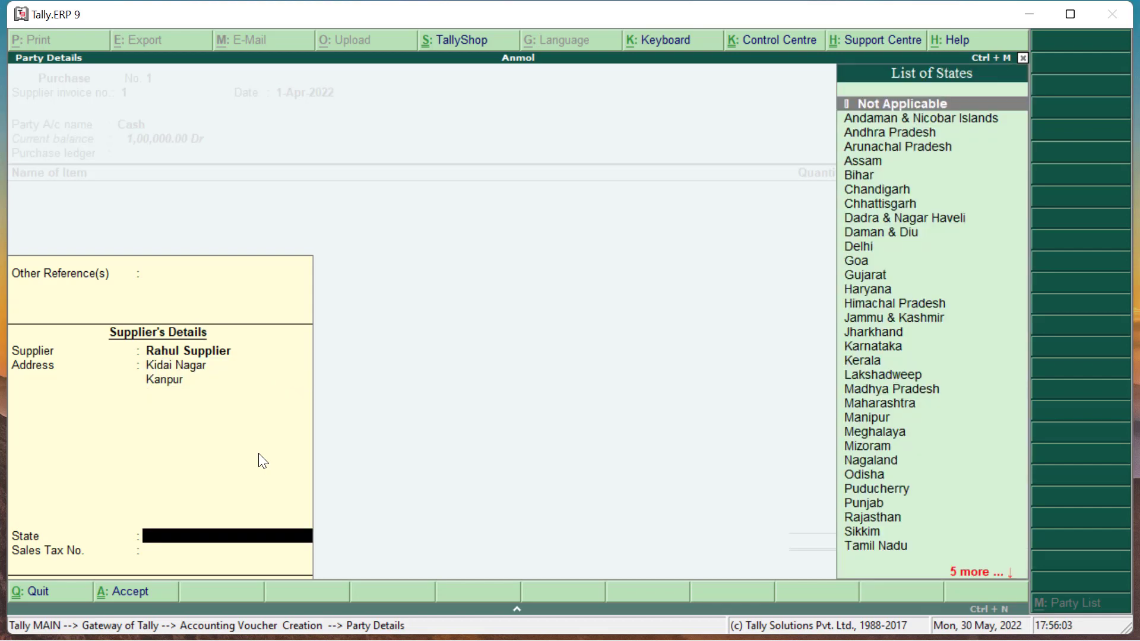
text(U)
key(Down)
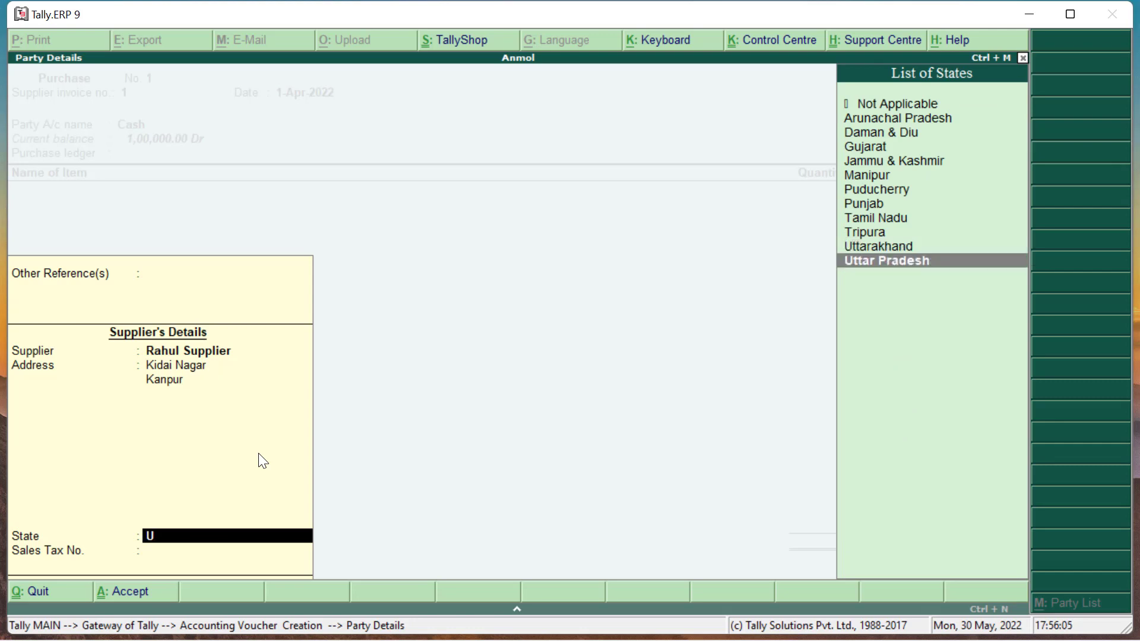
key(Return)
key(Return)
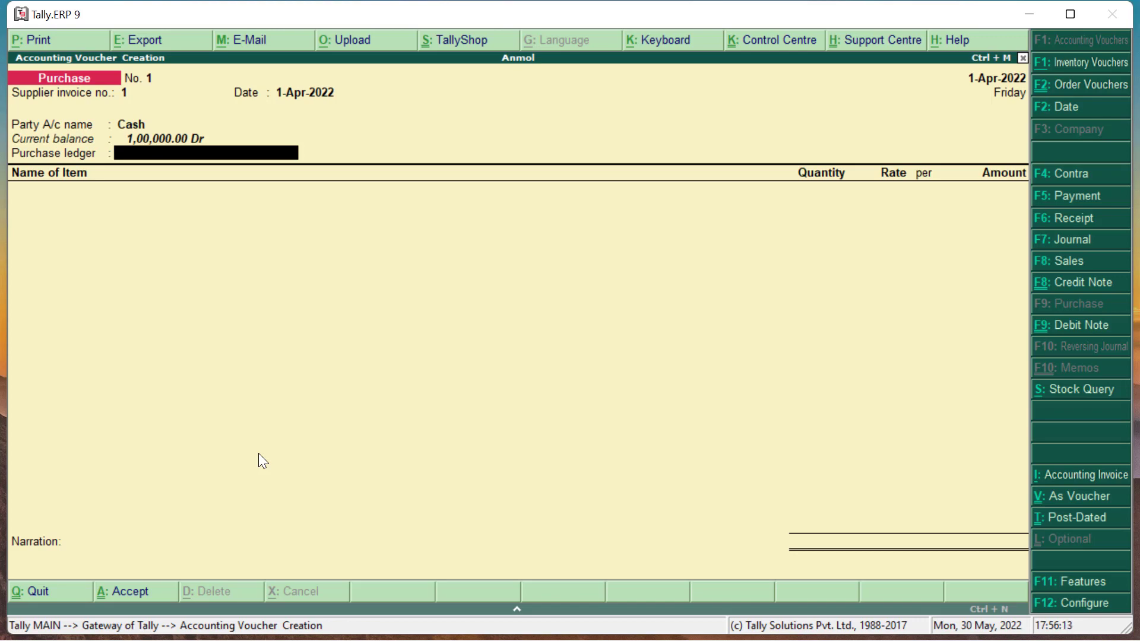
Create a ledger named Purchase under Purchase Accounts, keeping inventory values affected, and use it as the voucher's purchase ledger
key(alt+c)
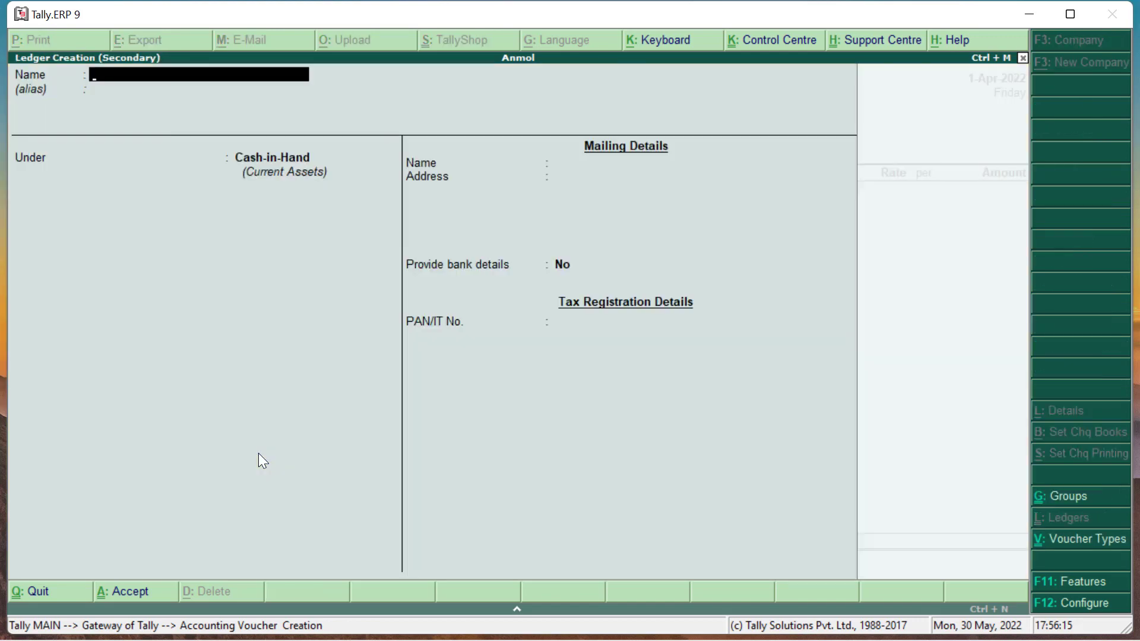
text(Pu)
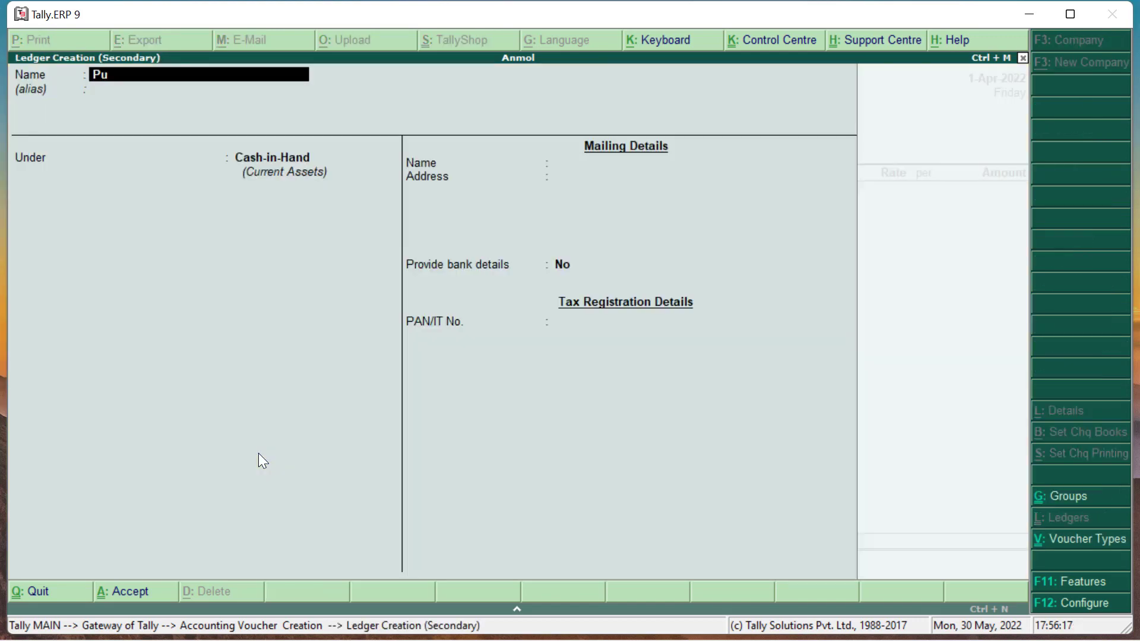
text(rchase)
key(Return)
key(Return)
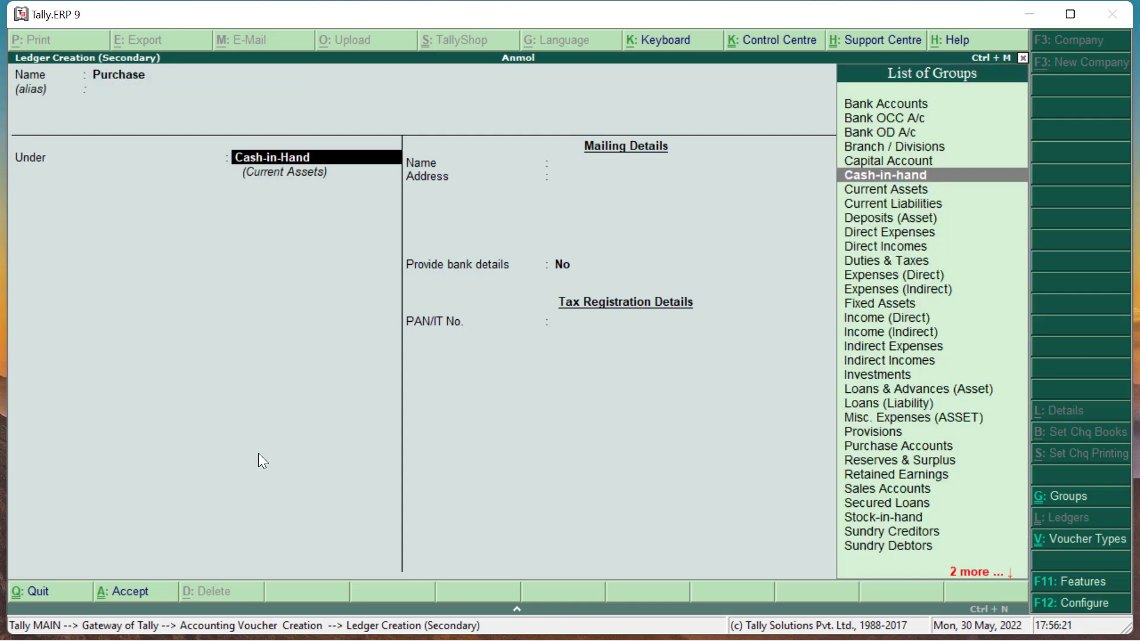
text(Pu)
key(Return)
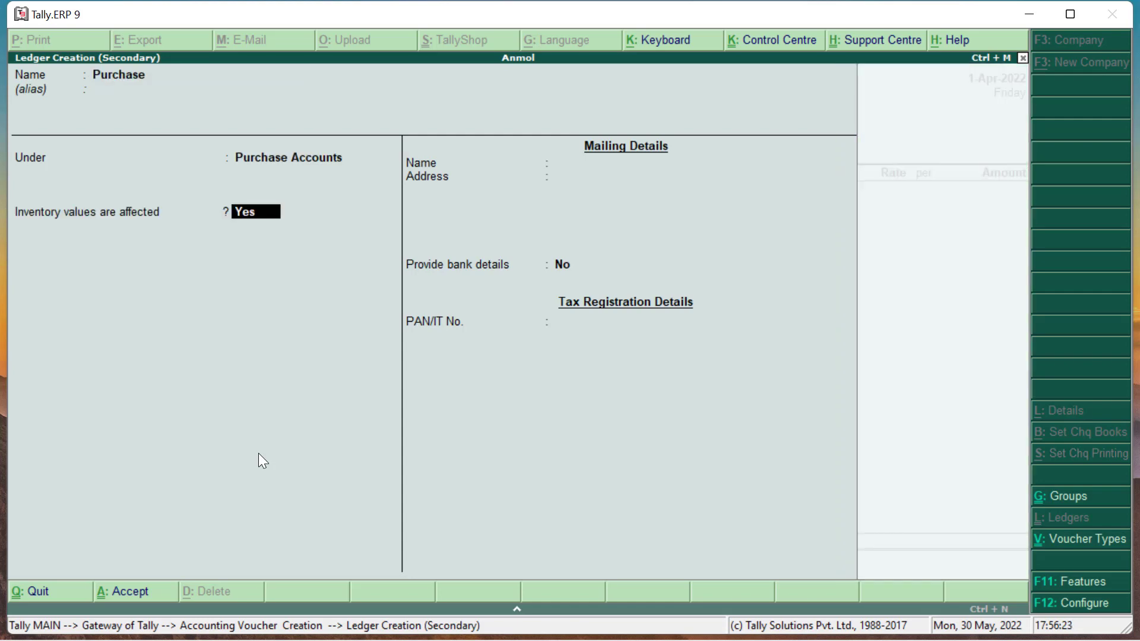
key(Return)
key(Return)
key(Return)
key(Return)
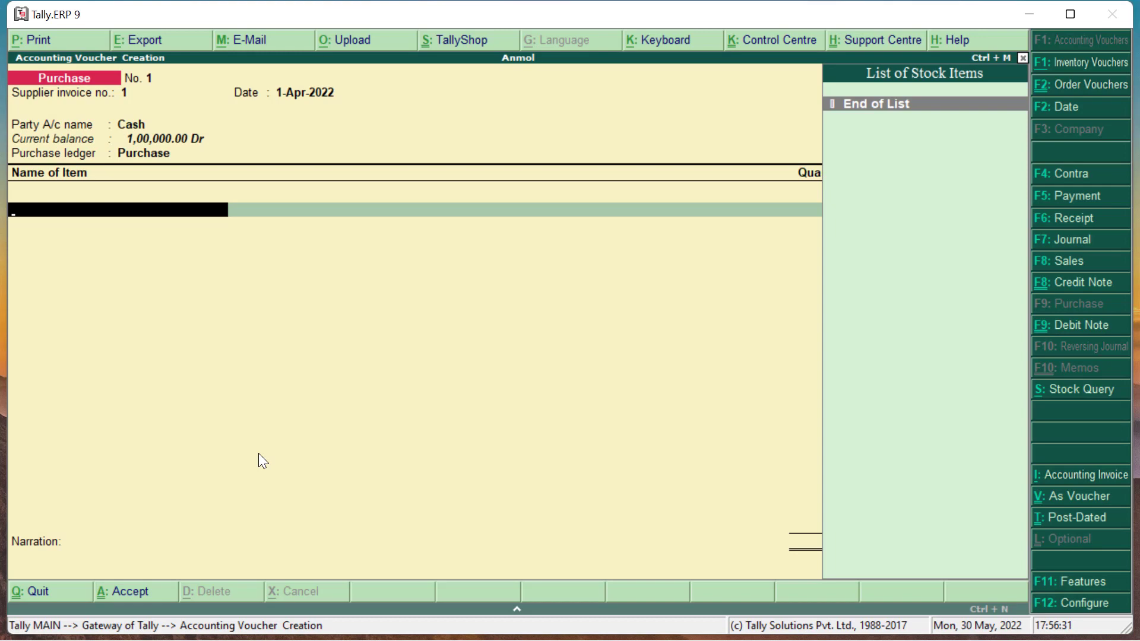
Begin a new stock item for the voucher, named Mi Phone and placed under the Primary group
key(alt+c)
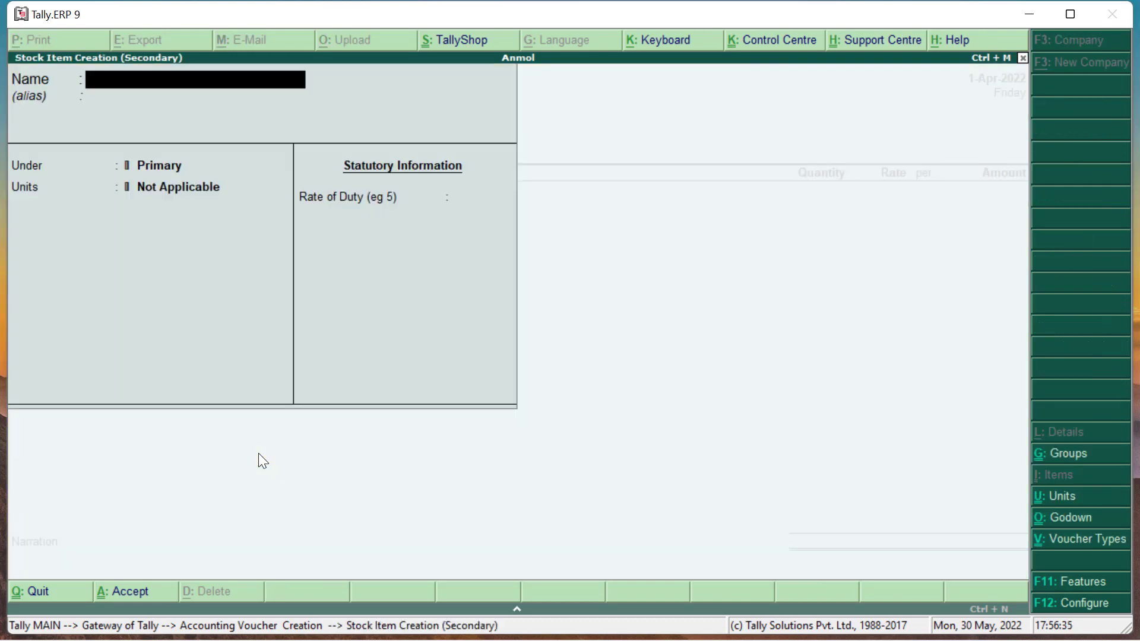
text(Mi P)
text(hone)
key(Return)
key(Return)
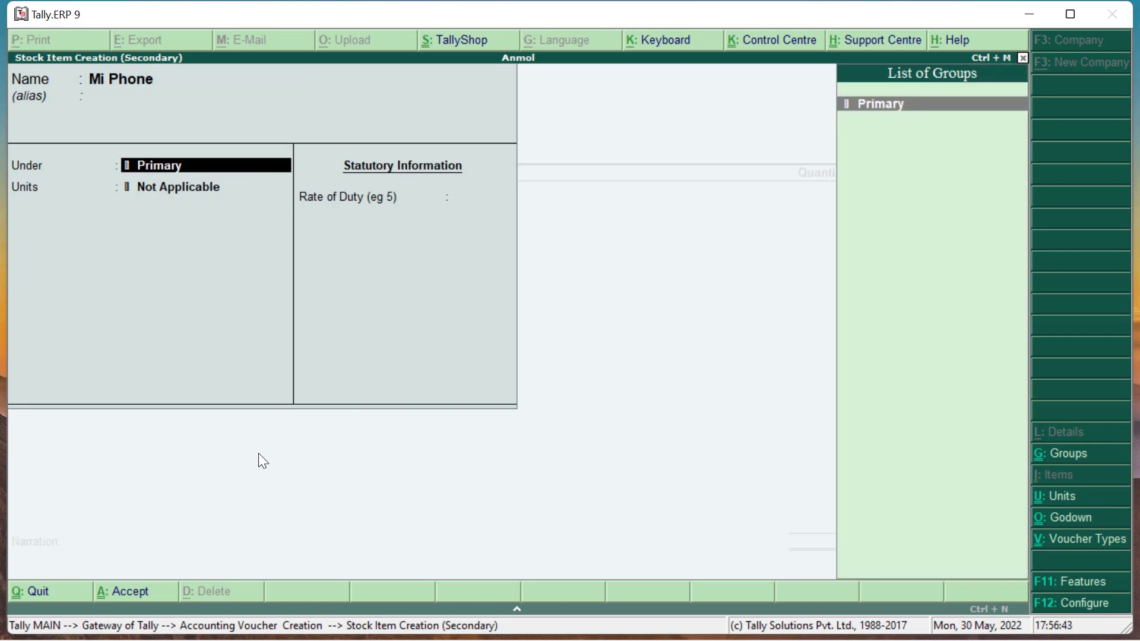
key(Return)
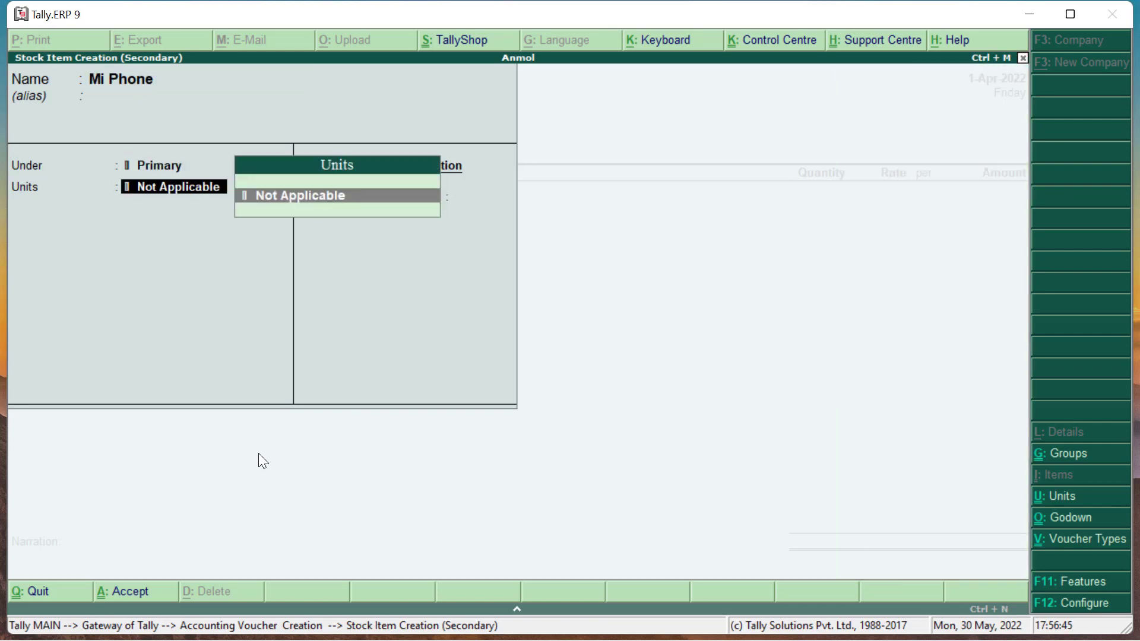
Create a simple unit with symbol pcs. and 0 decimal places for the stock item, and save the item
key(alt+c)
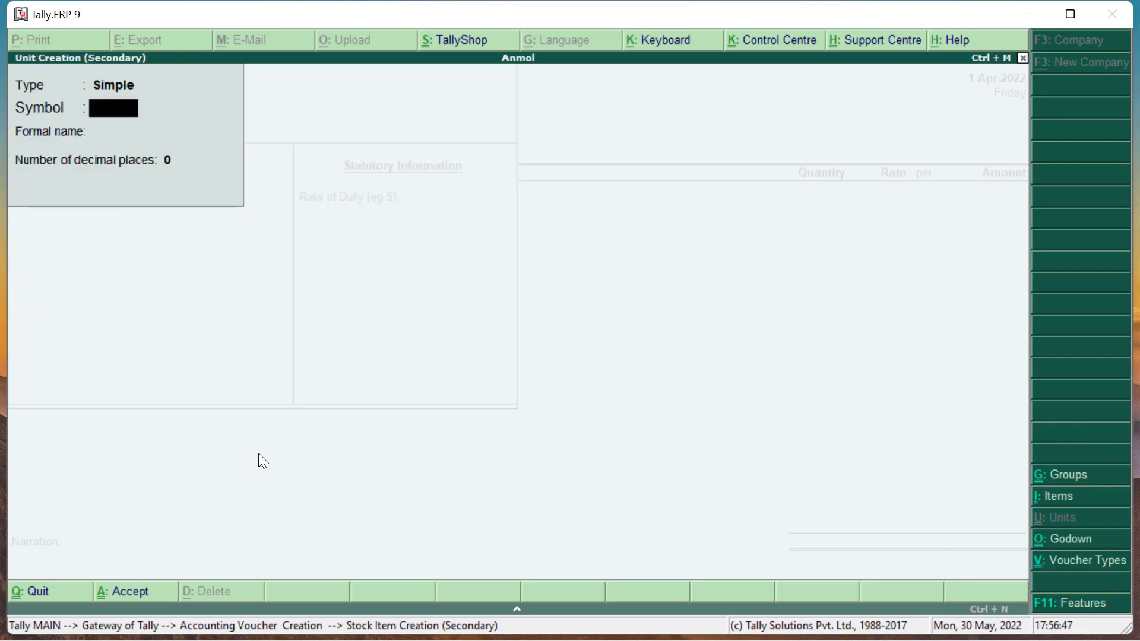
text(p)
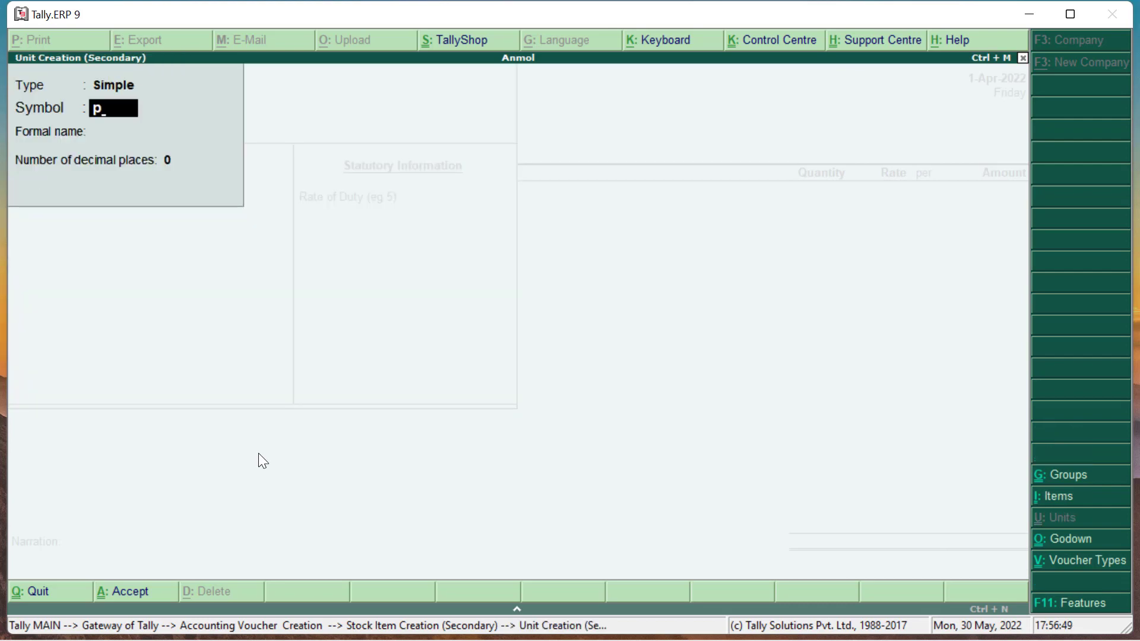
text(cs)
key(Return)
key(Return)
key(Return)
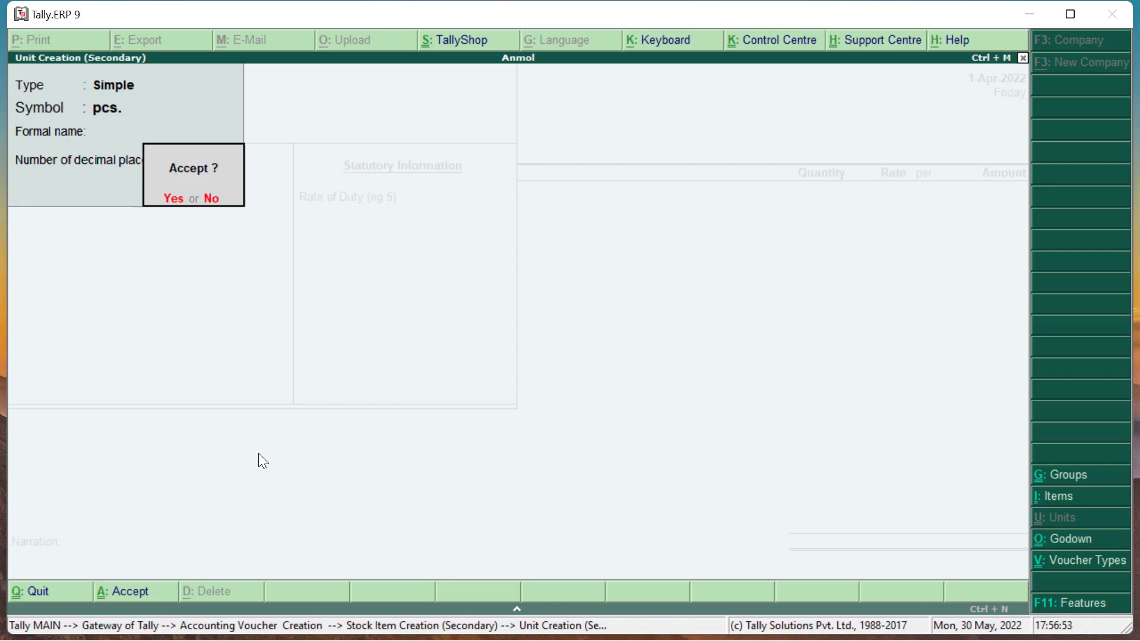
key(Return)
key(Return)
key(Return)
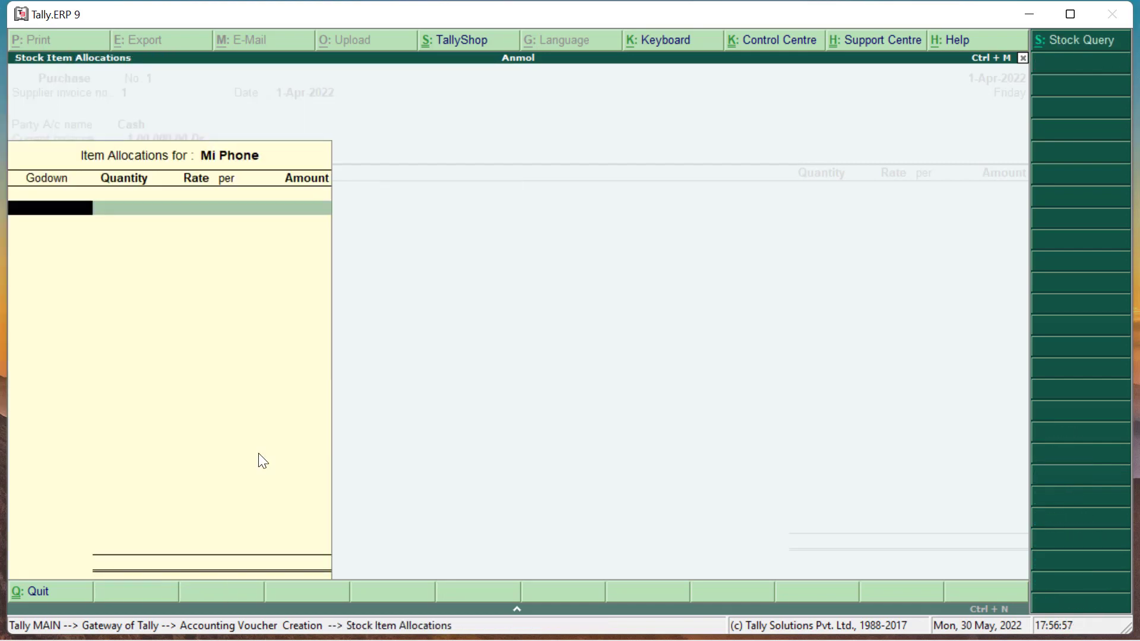
Allocate 10 pcs. of Mi Phone to Main Location at a rate of 8000 per piece, and accept the item line
key(Return)
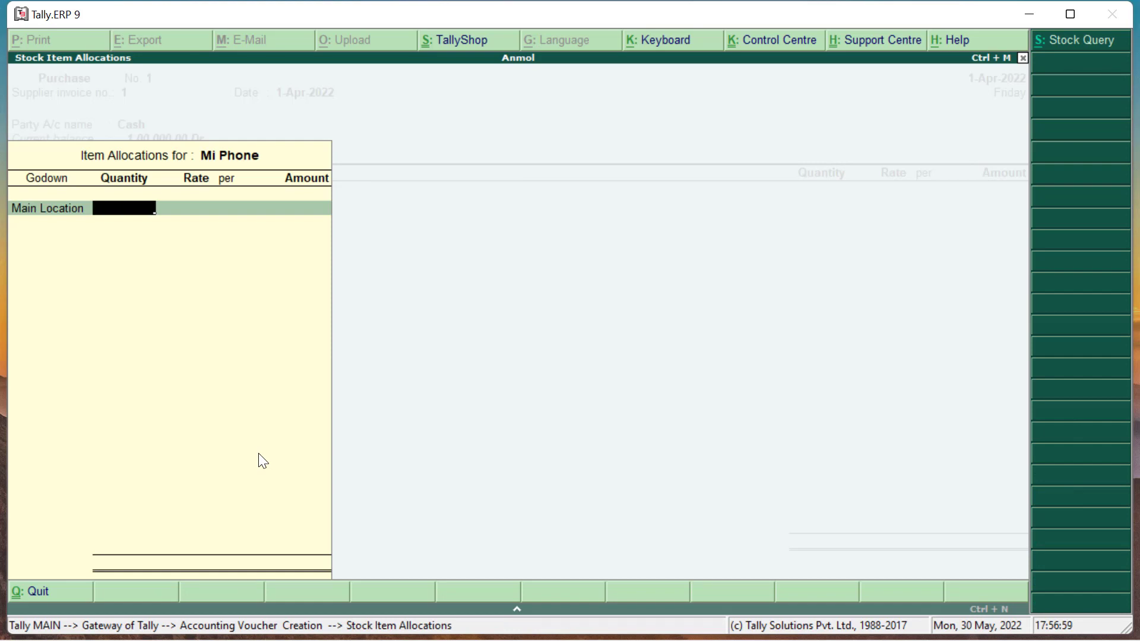
text(10)
key(Return)
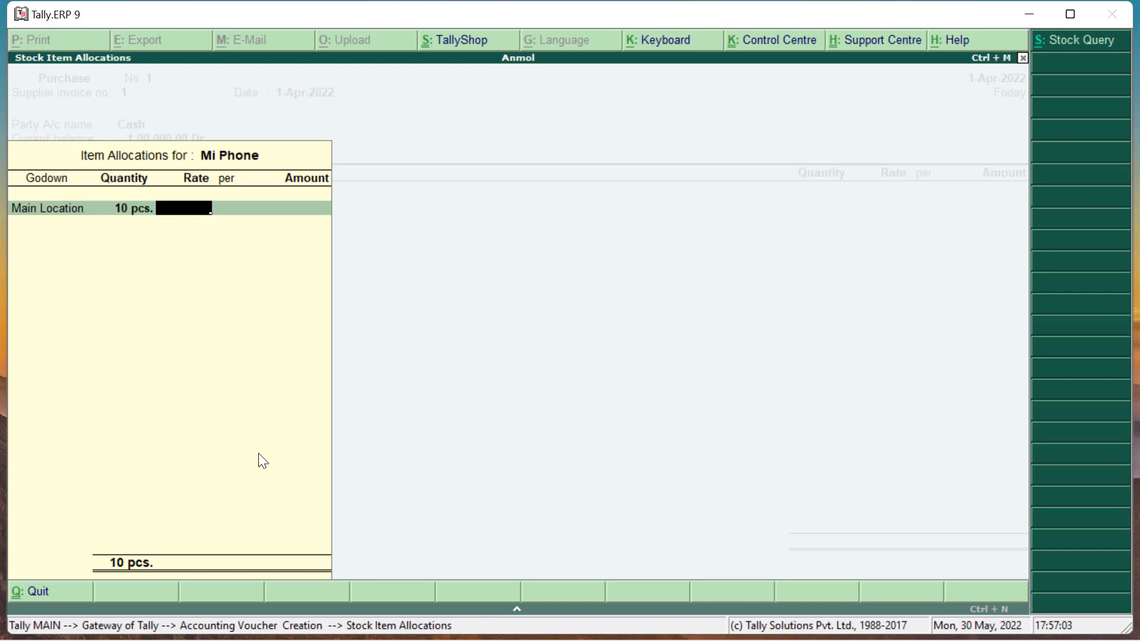
text(8)
key(Return)
key(BackSpace)
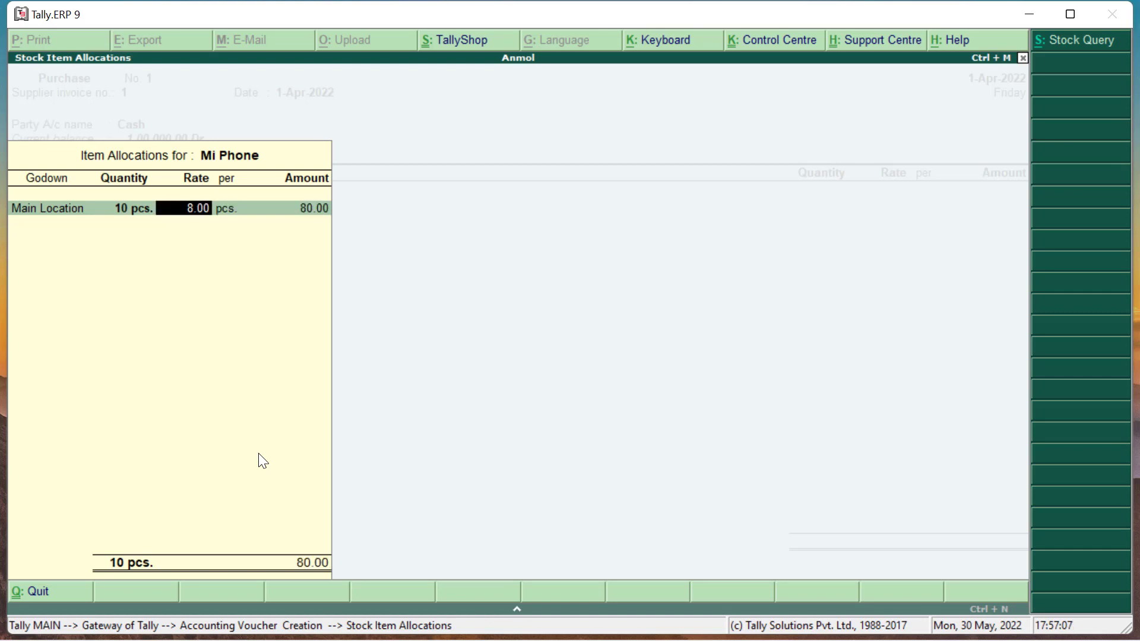
text(8)
text(000)
key(Return)
key(Return)
key(Return)
key(Return)
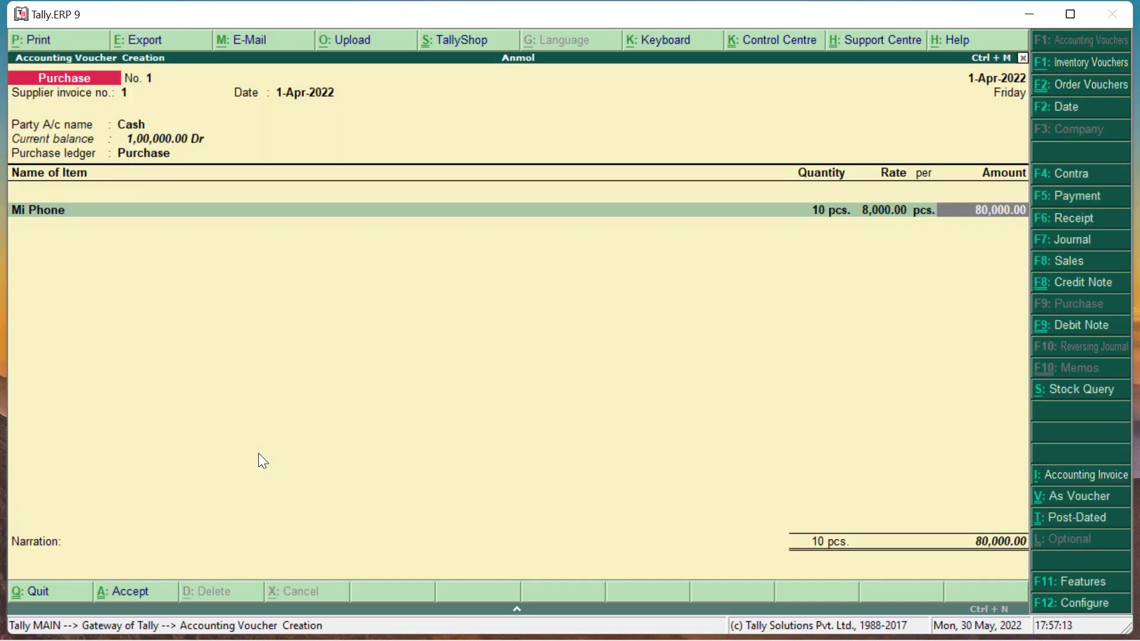
End the item list after Mi Phone, leave the narration blank, and save the purchase voucher
key(Return)
key(Return)
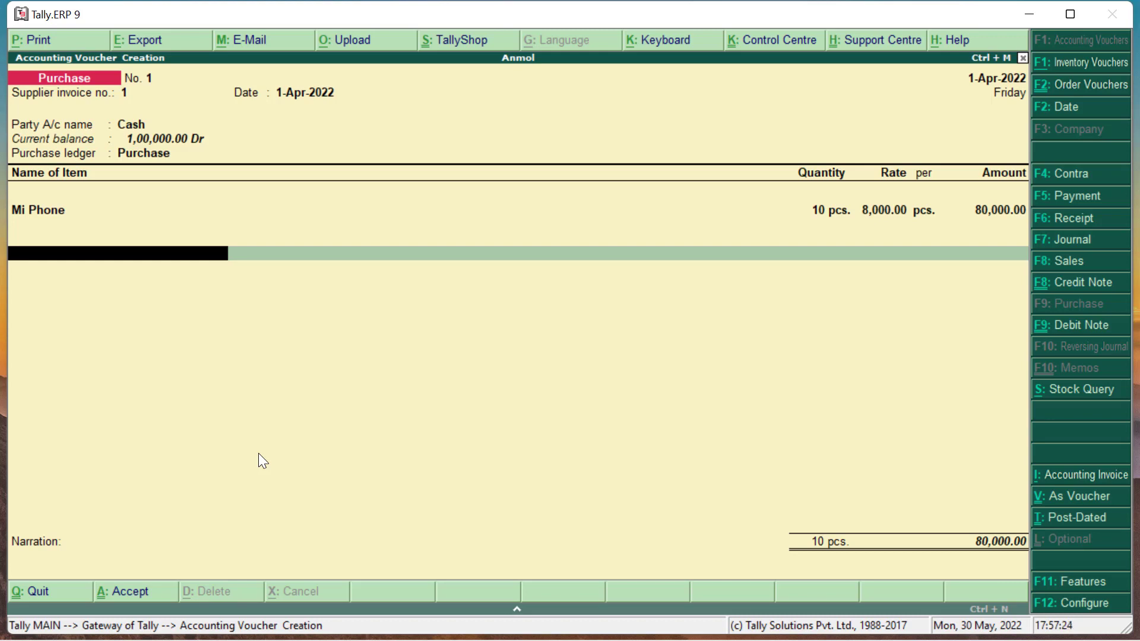
key(Return)
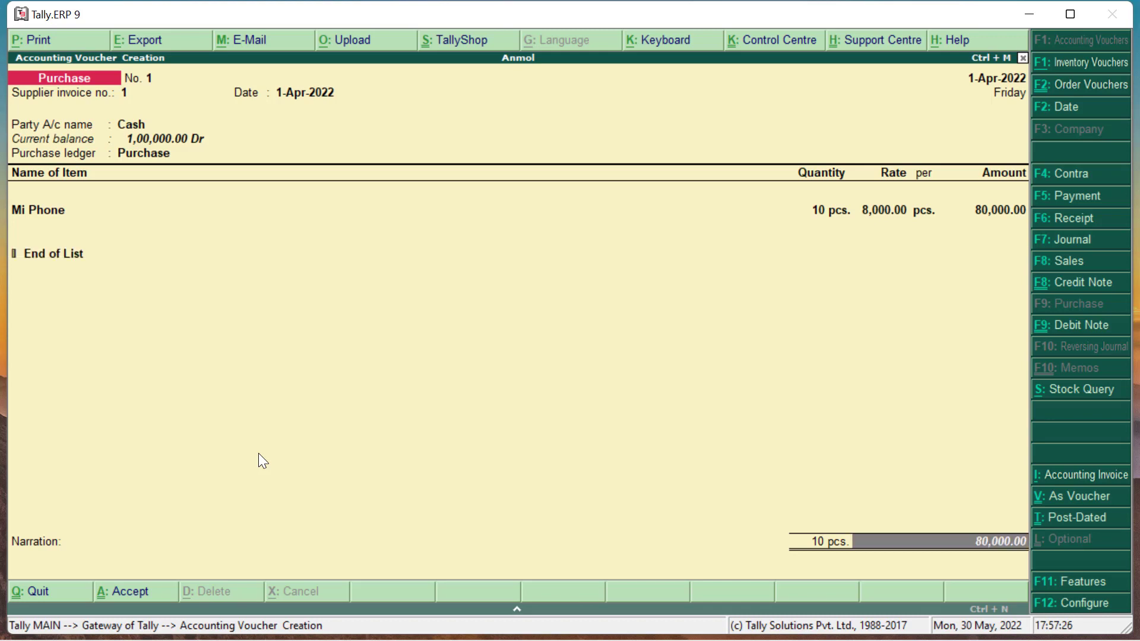
key(Return)
key(Return)
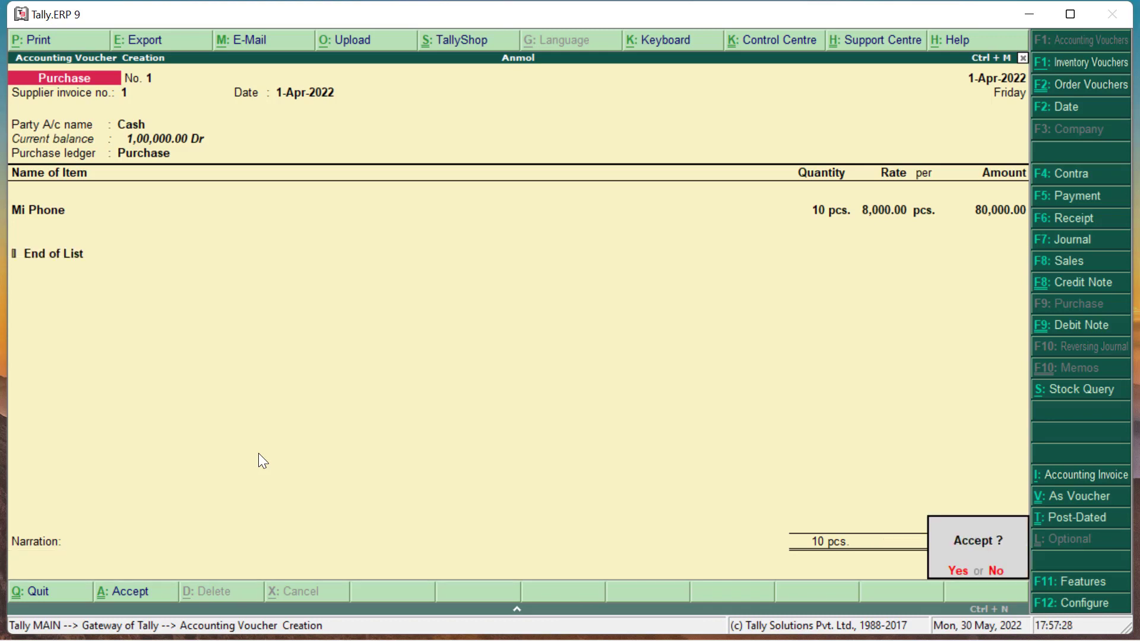
key(Return)
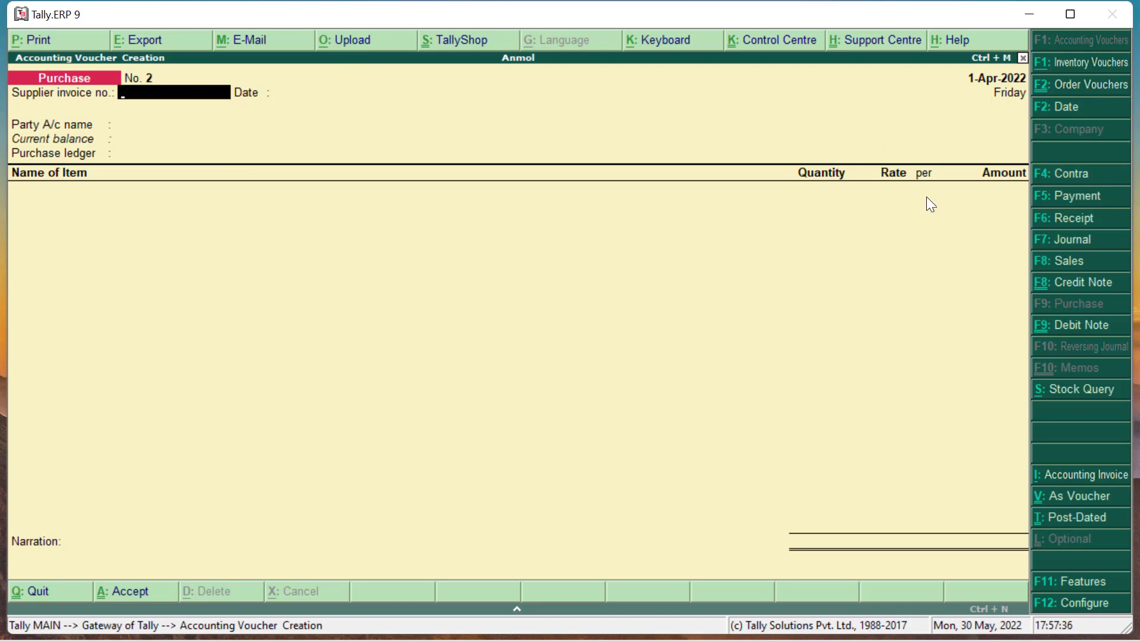
Check the Cash ledger's current balance by choosing Cash as the account in a payment voucher, and leave the voucher unsaved
click(1070, 202)
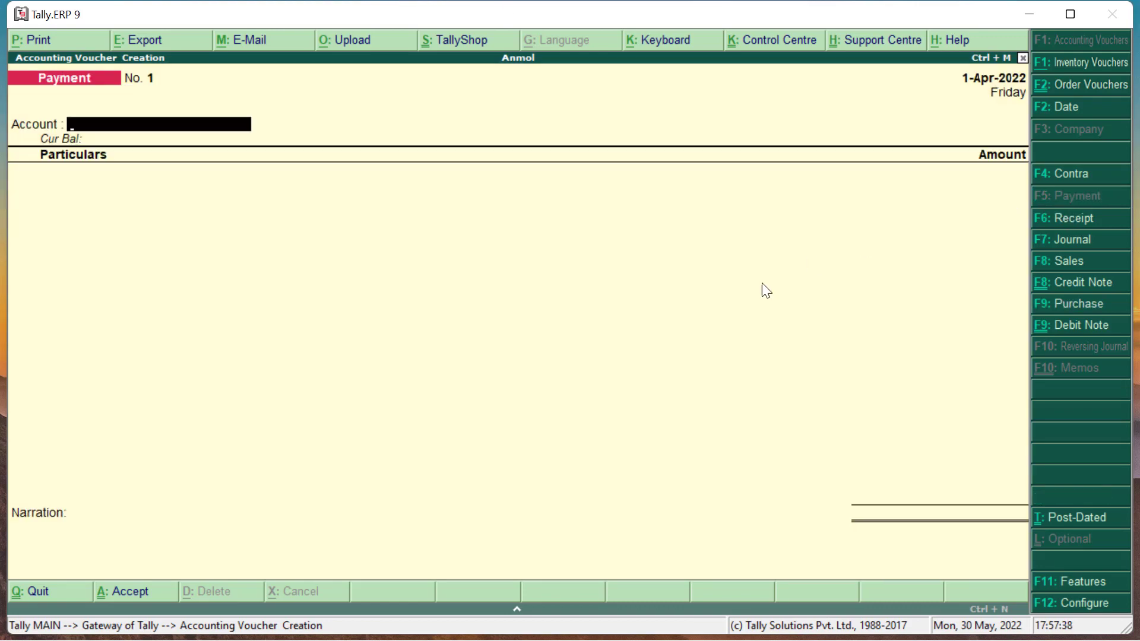
text(C)
key(Return)
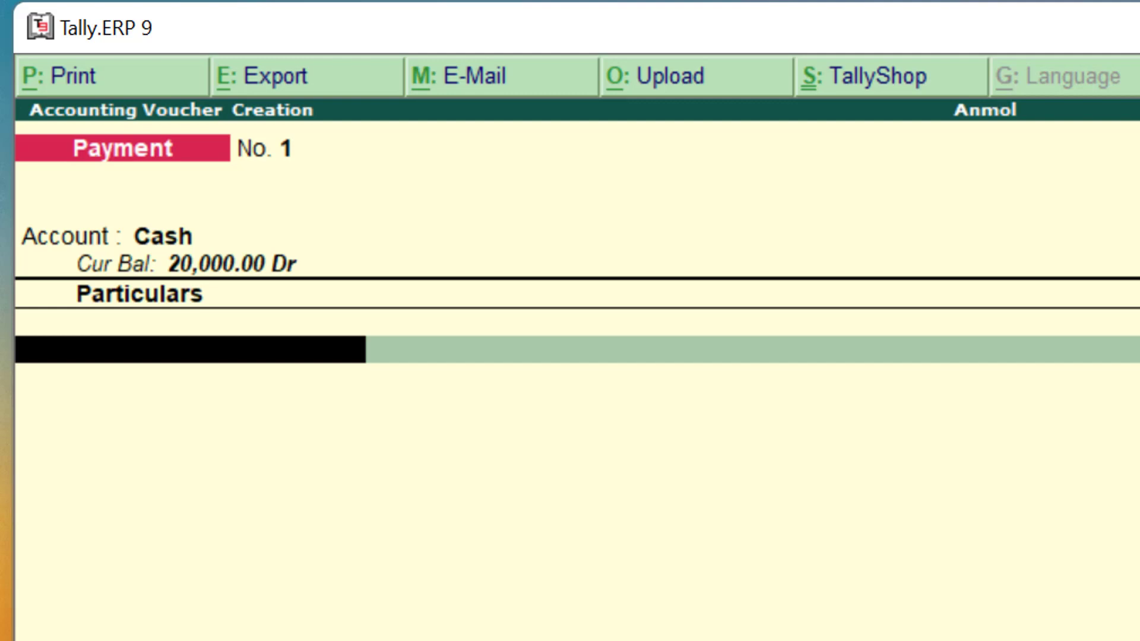
key(Escape)
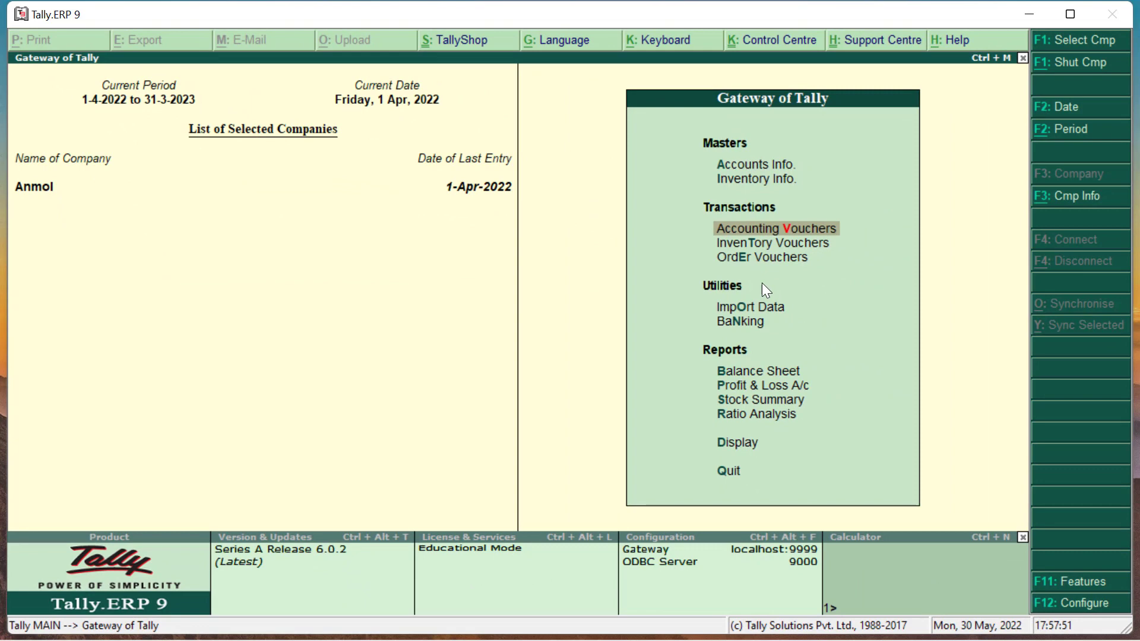
View the Stock Summary report to check the quantity and value of Mi Phone, and return to the Gateway of Tally
key(Down)
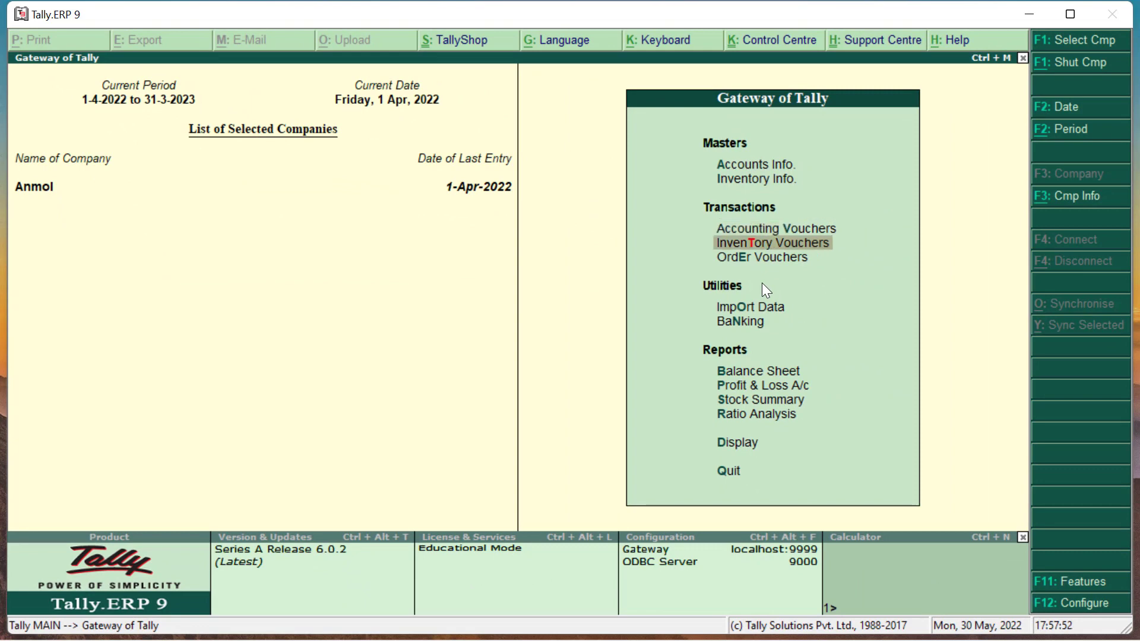
key(Down)
key(Down)
key(Down)
key(Down)
key(Down)
key(Down)
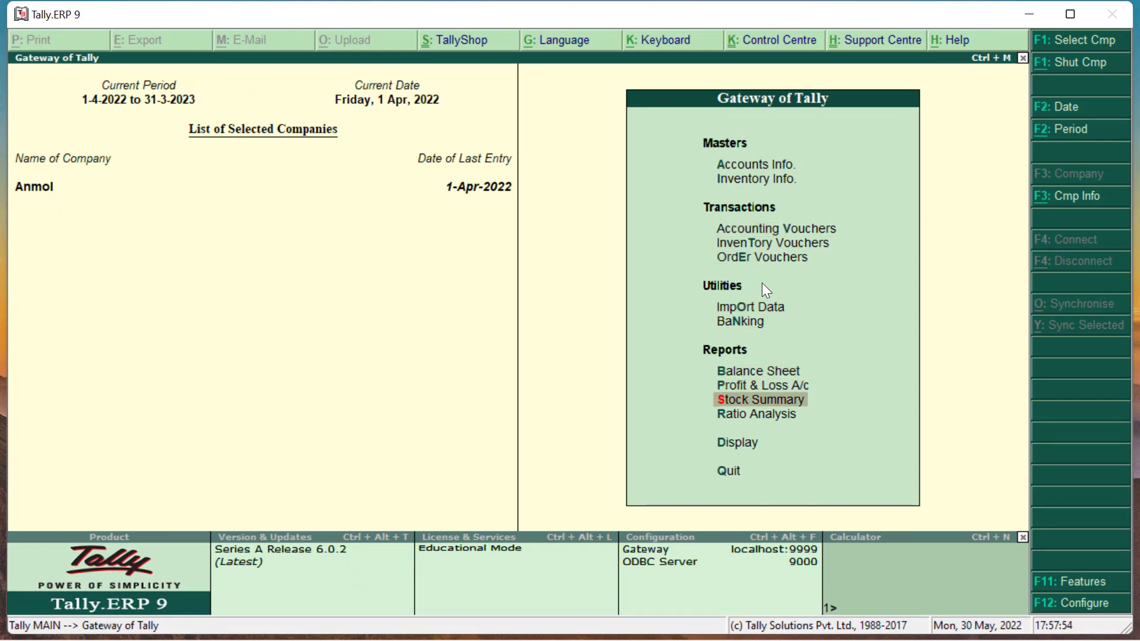
key(Return)
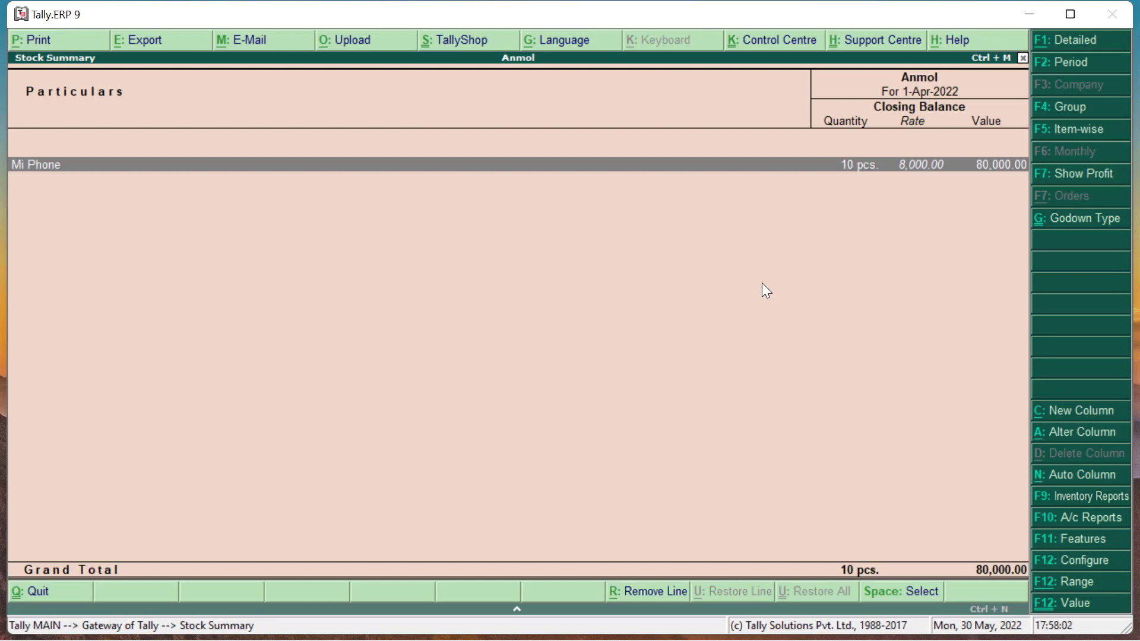
key(Escape)
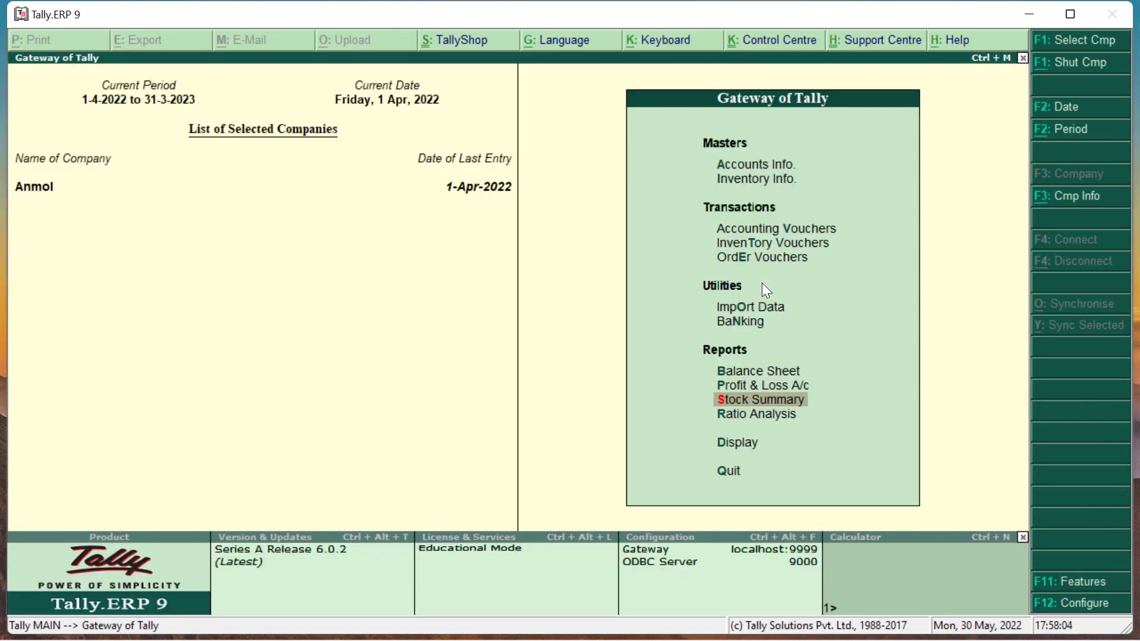
Start a new Debit Note among the accounting vouchers and switch its entry layout to invoice mode
key(Up)
key(Up)
key(Up)
key(Up)
key(Up)
key(Up)
key(Up)
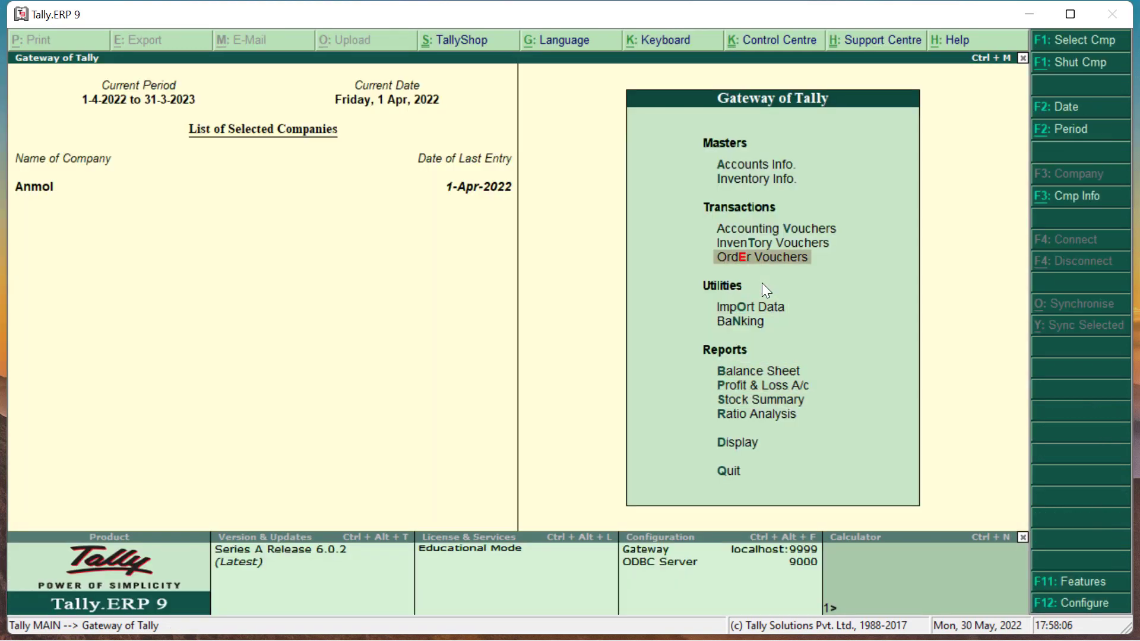
key(Return)
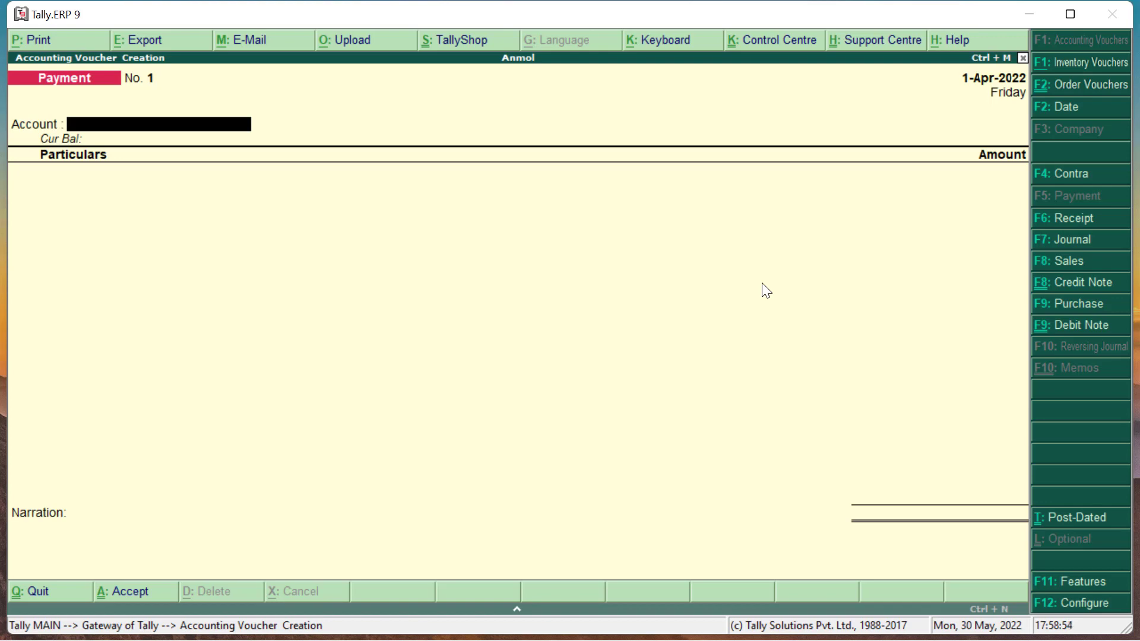
key(ctrl+F9)
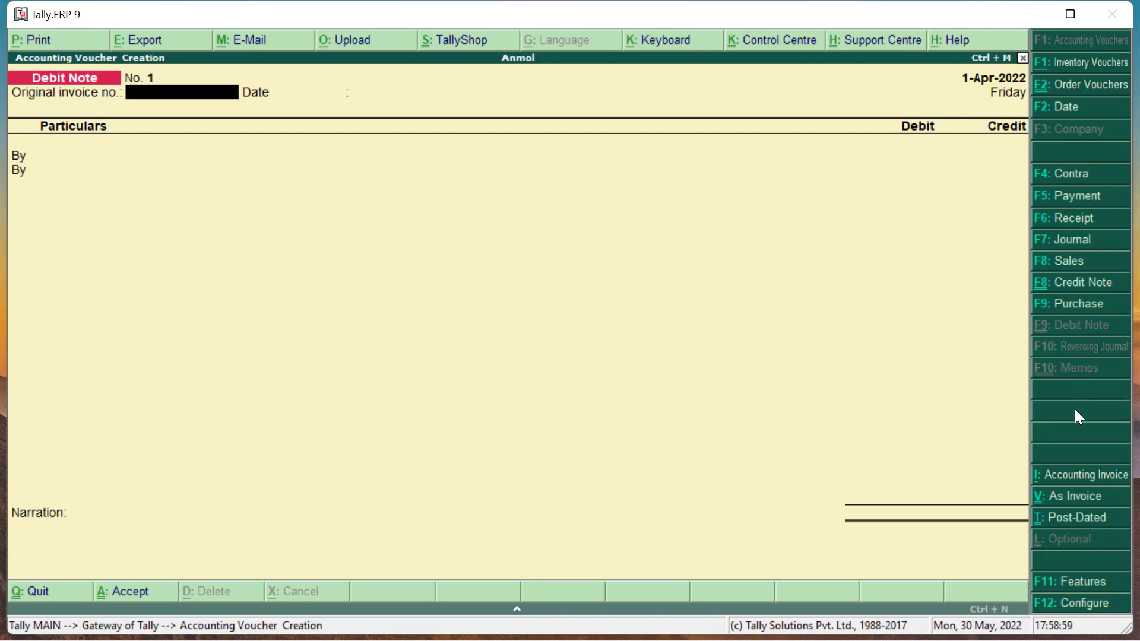
click(1073, 499)
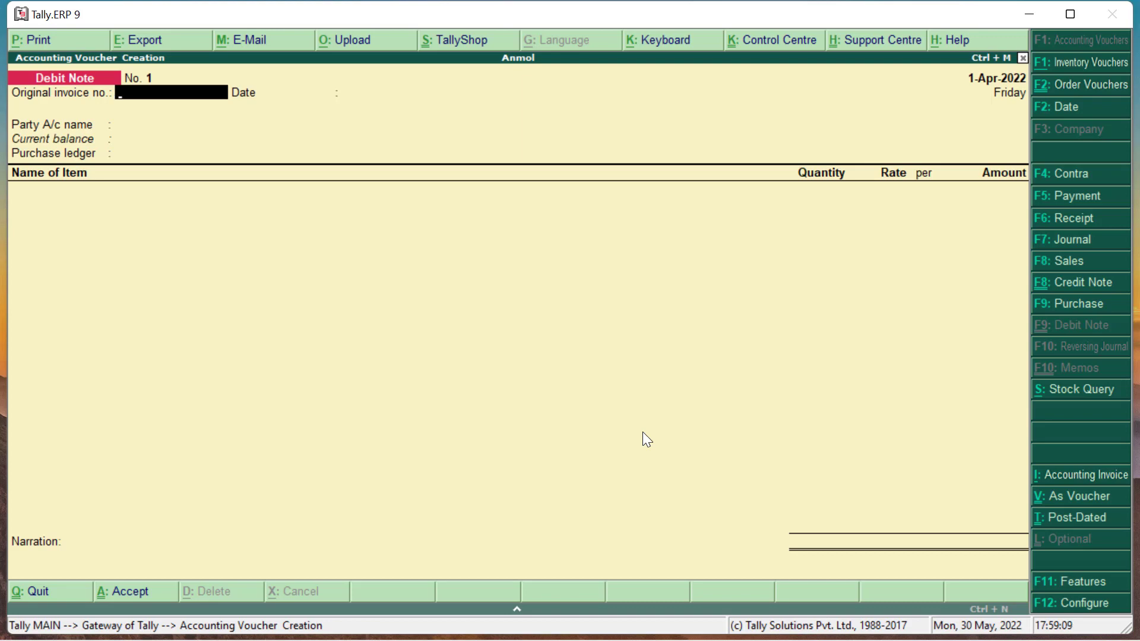
Set the debit note's original invoice number to 1, dated 1-Apr-2022, with Cash as the party account
text(1)
key(Return)
key(Return)
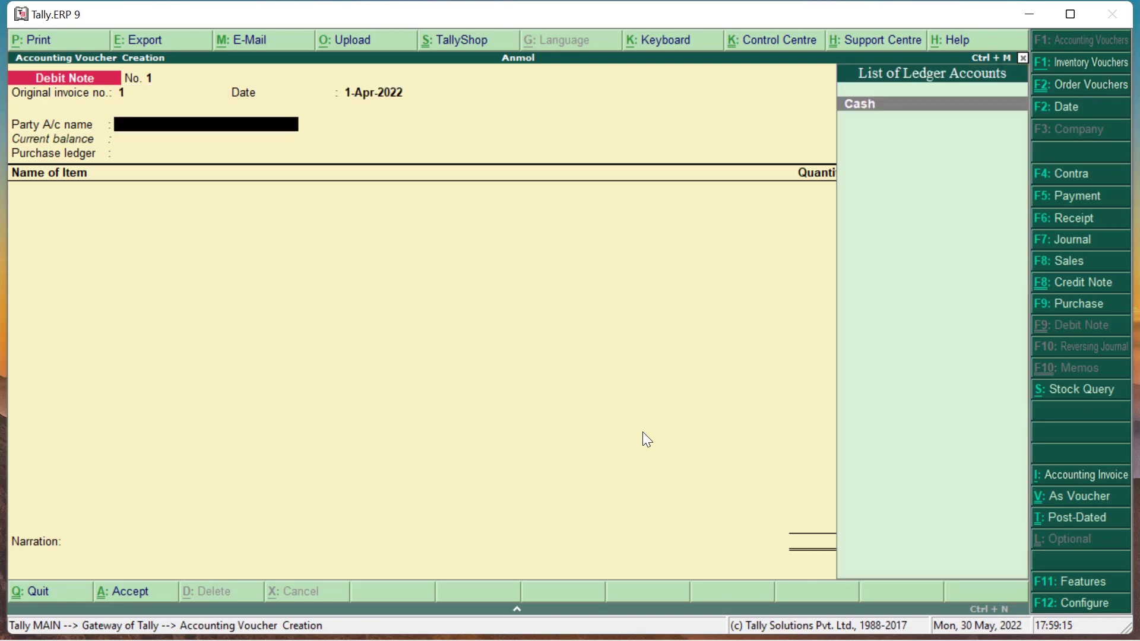
key(Return)
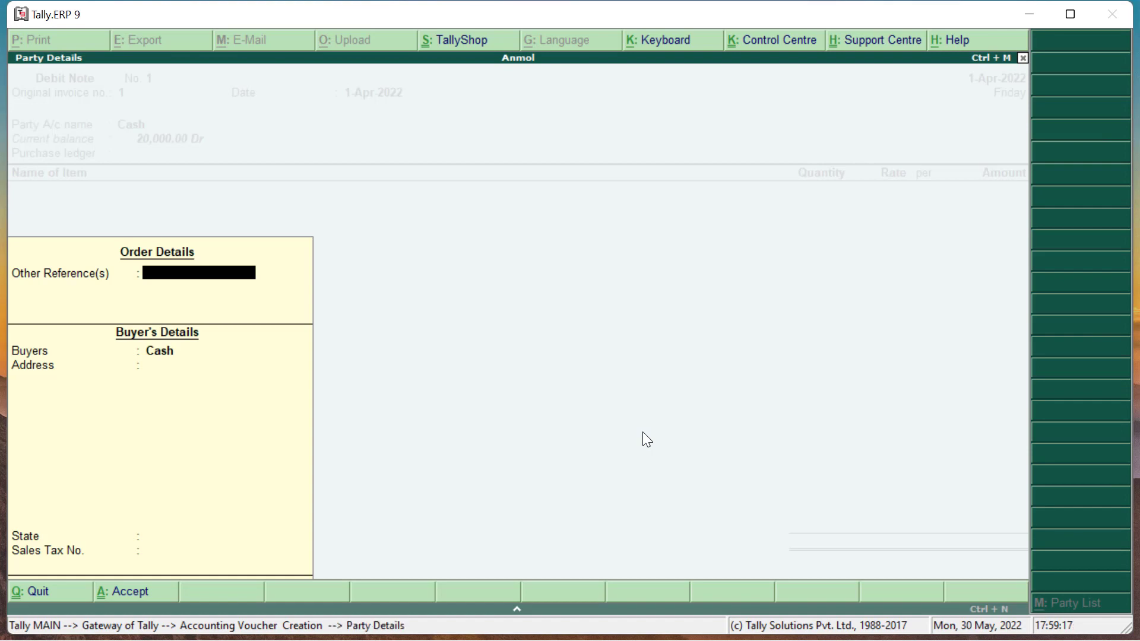
Leave the other references blank and fill in the buyer's name and two-line address in the party details
key(Return)
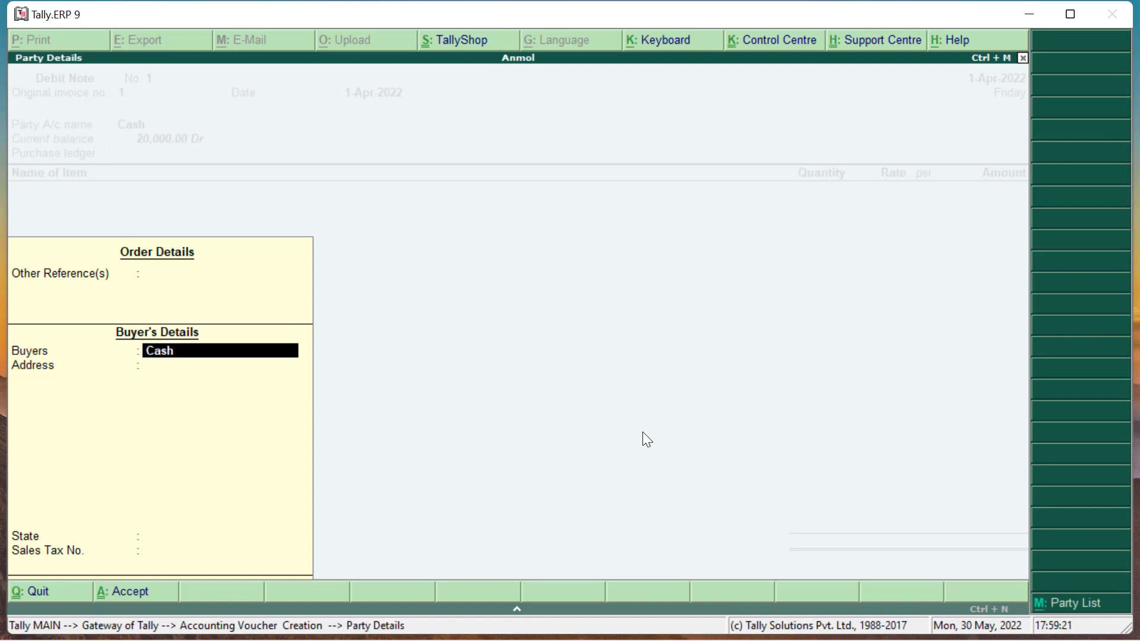
text(Rahul Supplier)
key(Return)
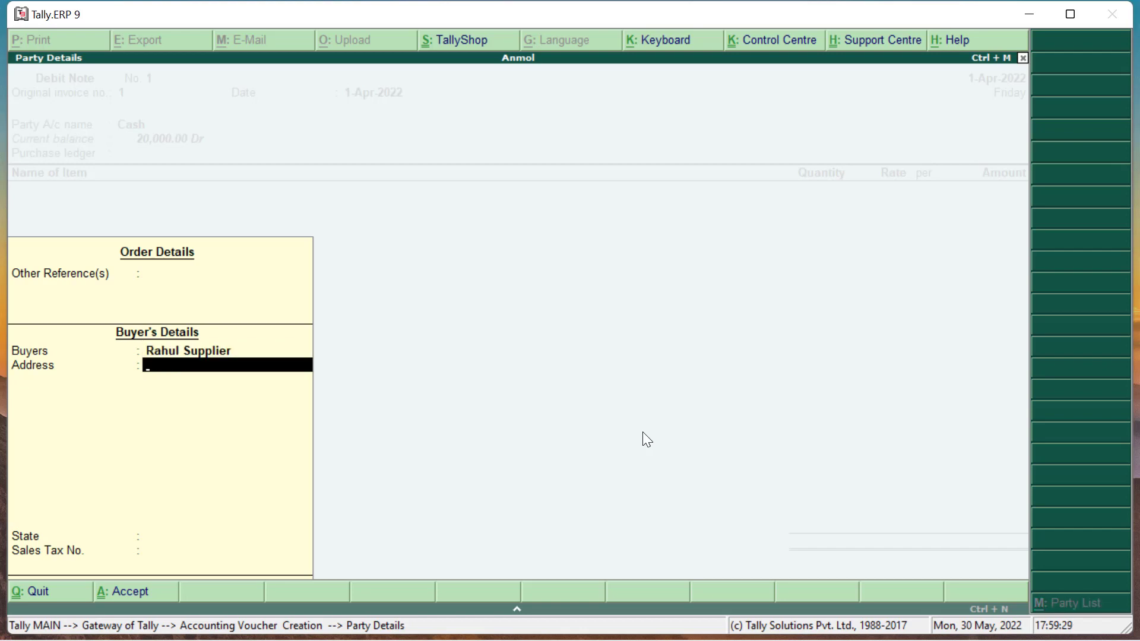
text(Kidwai Nagar)
key(Return)
text(Kan)
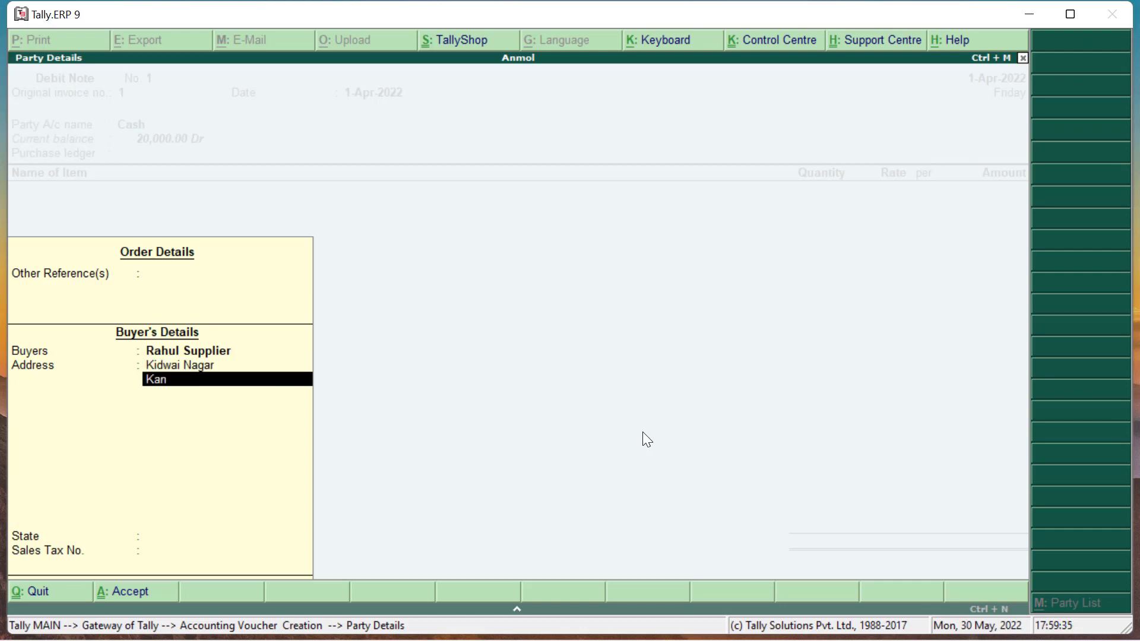
text(pur)
key(Return)
key(Return)
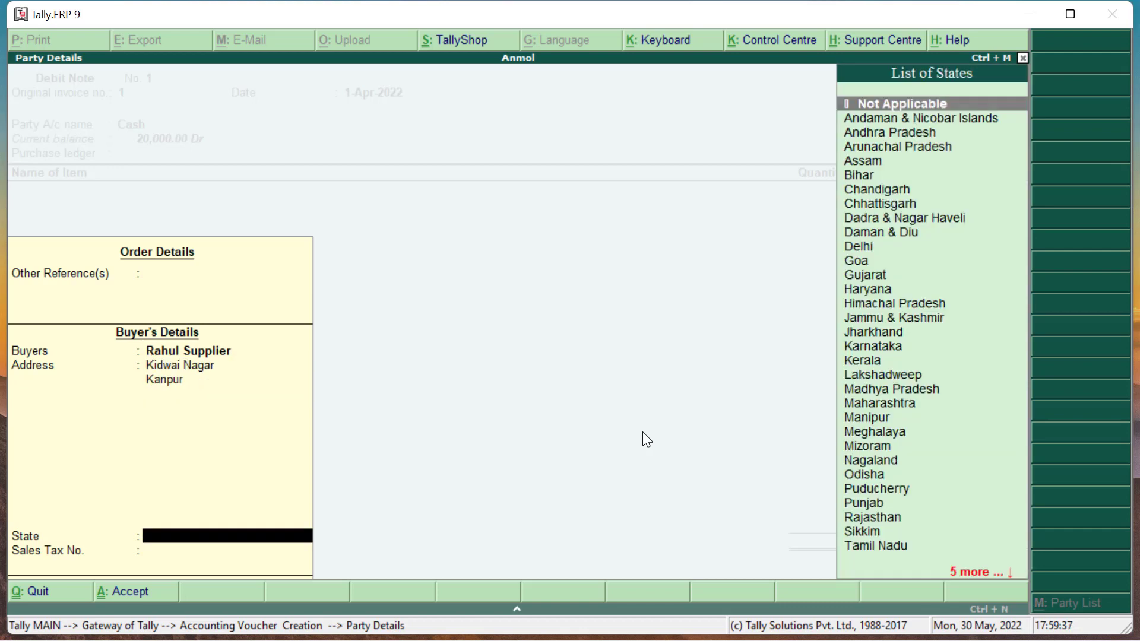
Set the buyer's state to Uttar Pradesh, leave the sales tax number blank, and accept the party details
text(U)
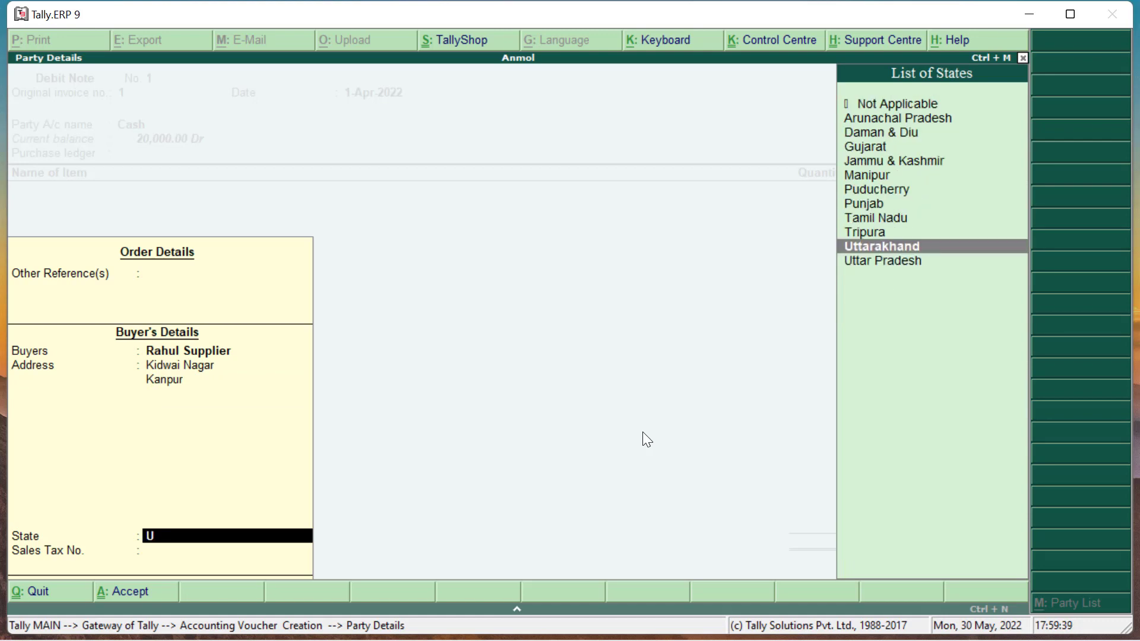
key(Down)
key(Return)
key(Return)
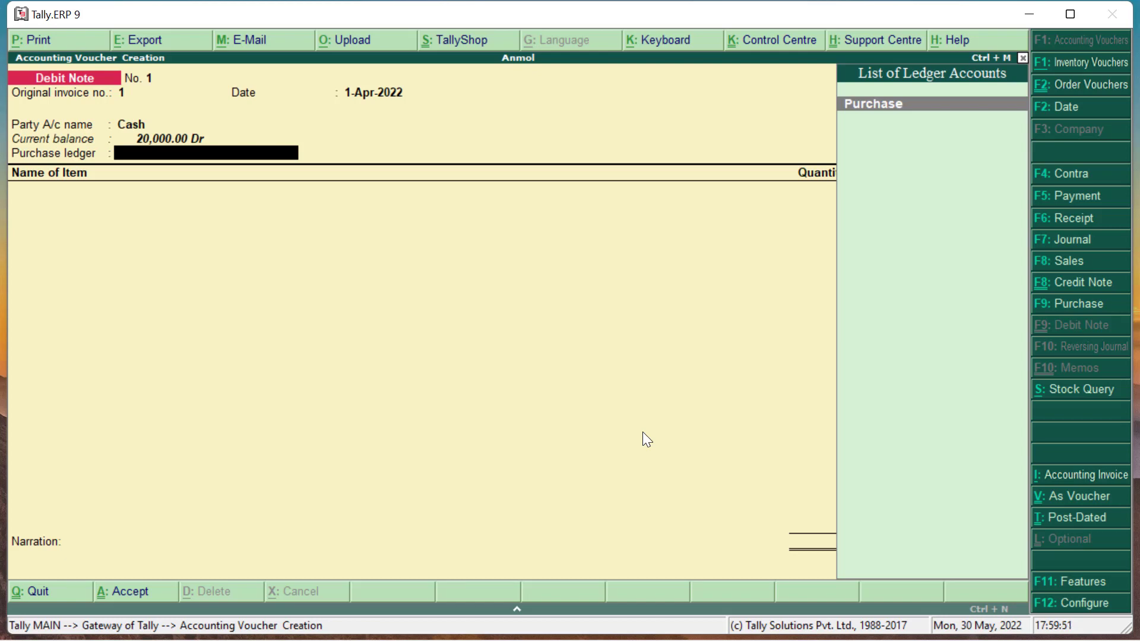
Create a ledger named Purchase Return under Purchase Accounts, keeping inventory values affected, and use it as the debit note's purchase ledger
key(alt+c)
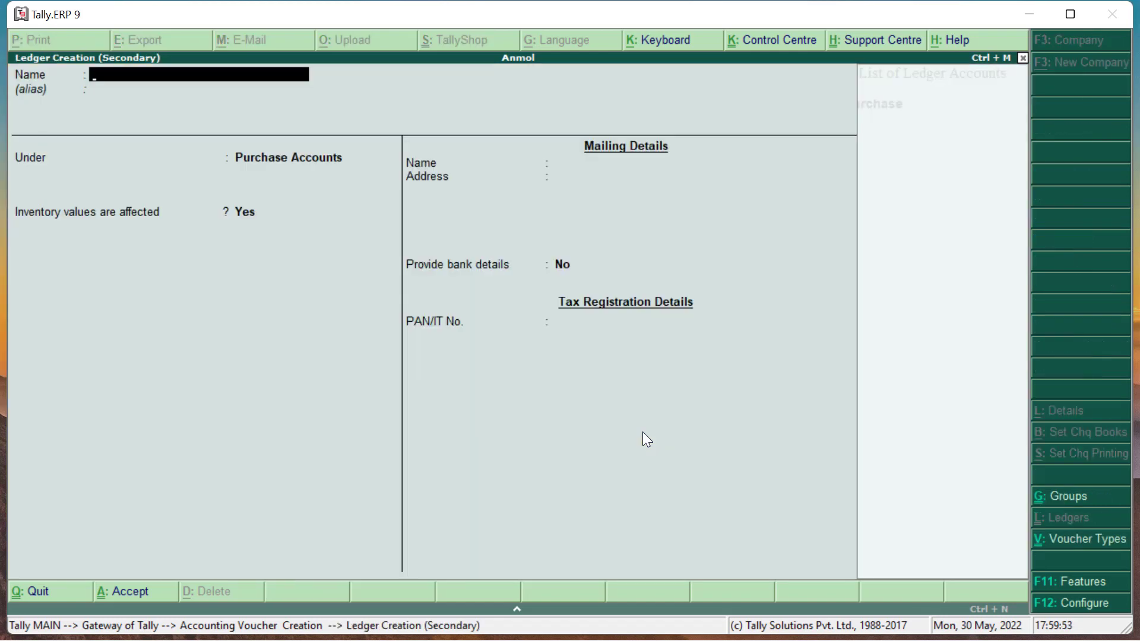
text(Purchase Return)
key(Return)
key(Return)
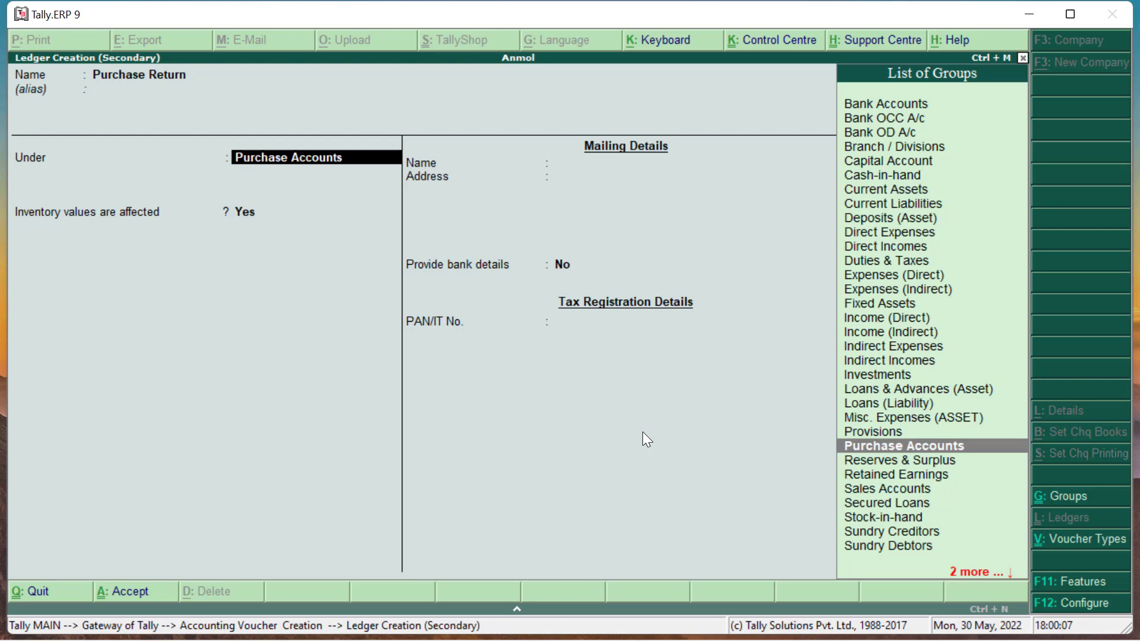
key(Return)
key(Return)
key(Return)
key(Return)
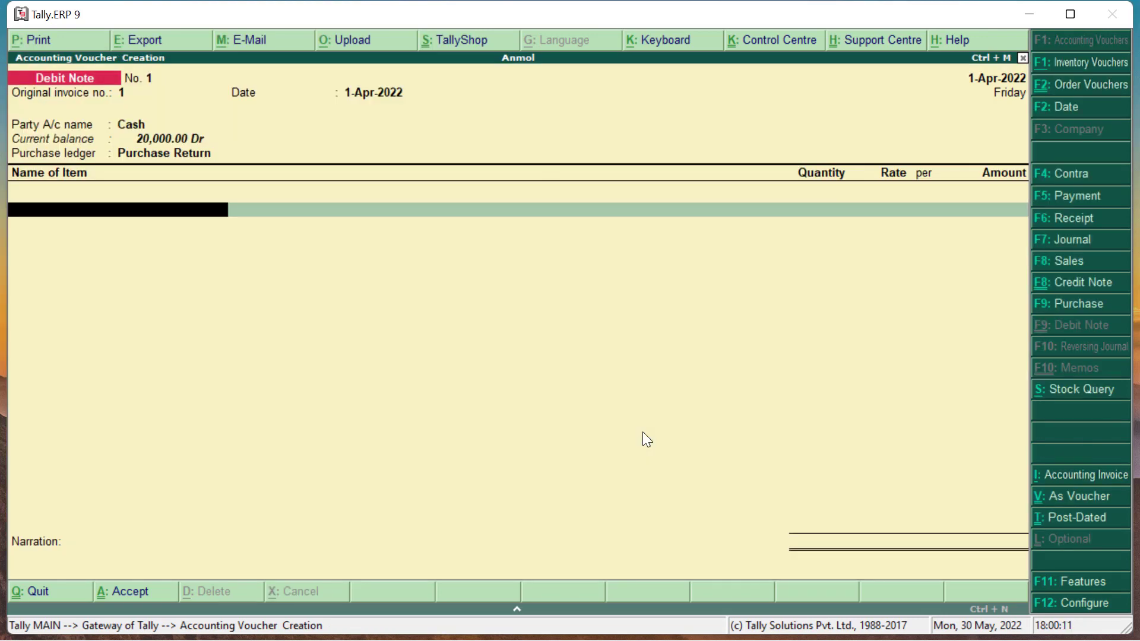
Add Mi Phone to the debit note, allocating 5 pcs. from Main Location at a rate of 8,000 per piece
key(Return)
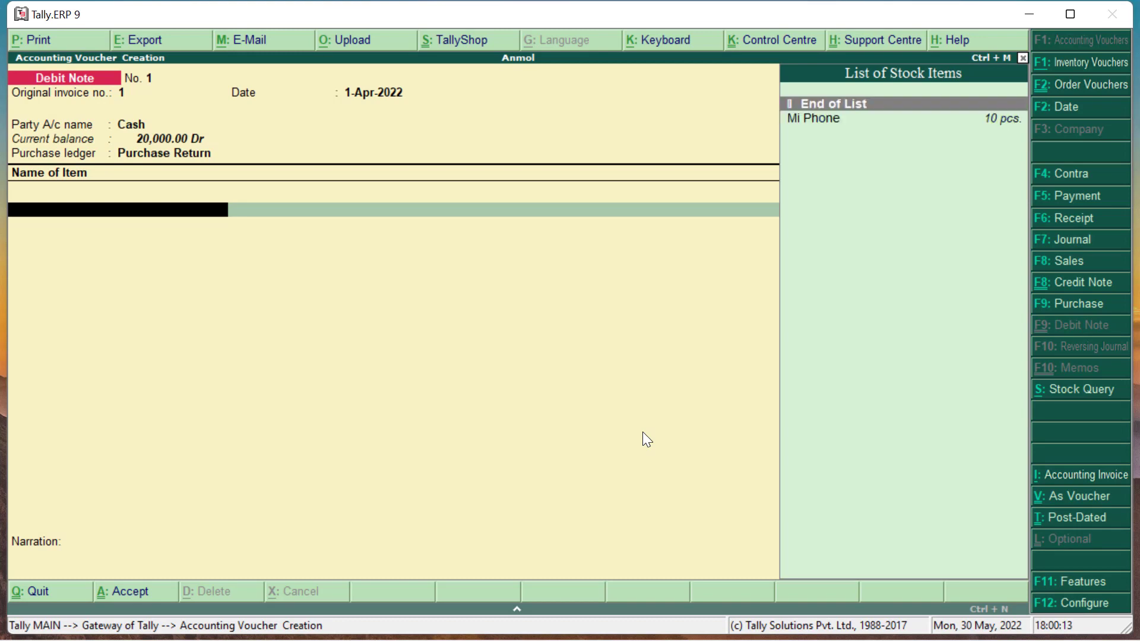
key(Down)
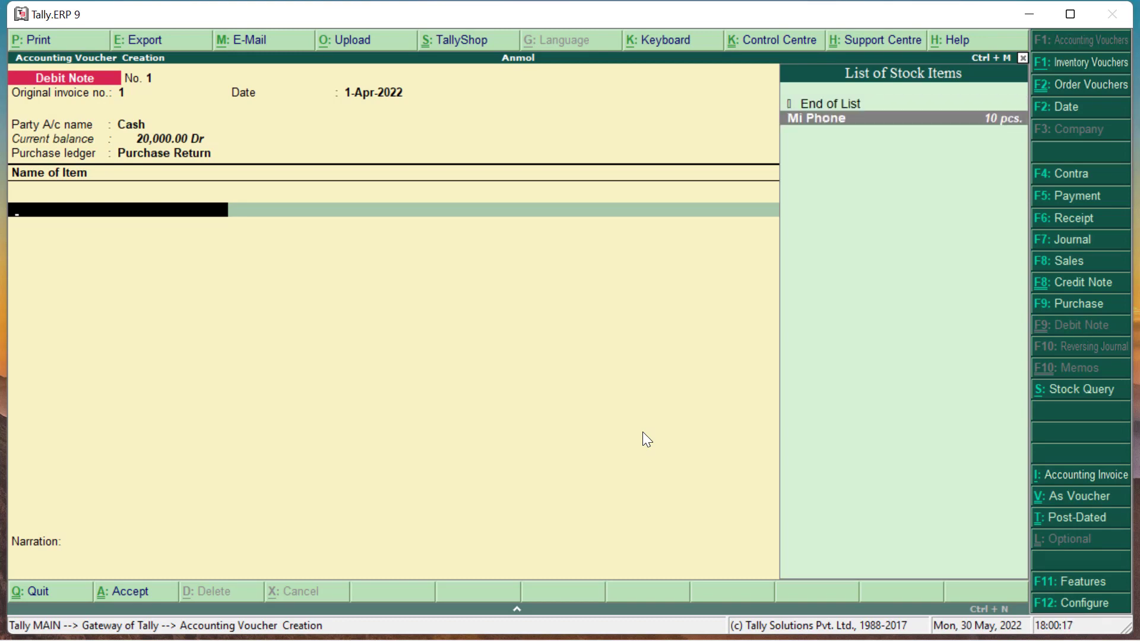
key(Return)
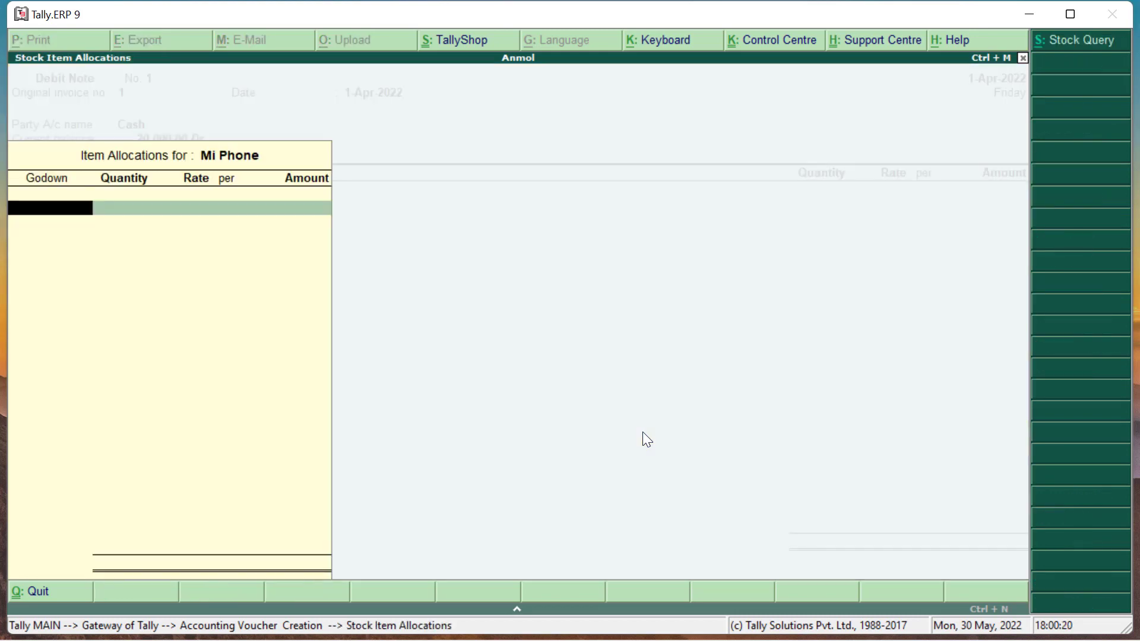
key(Return)
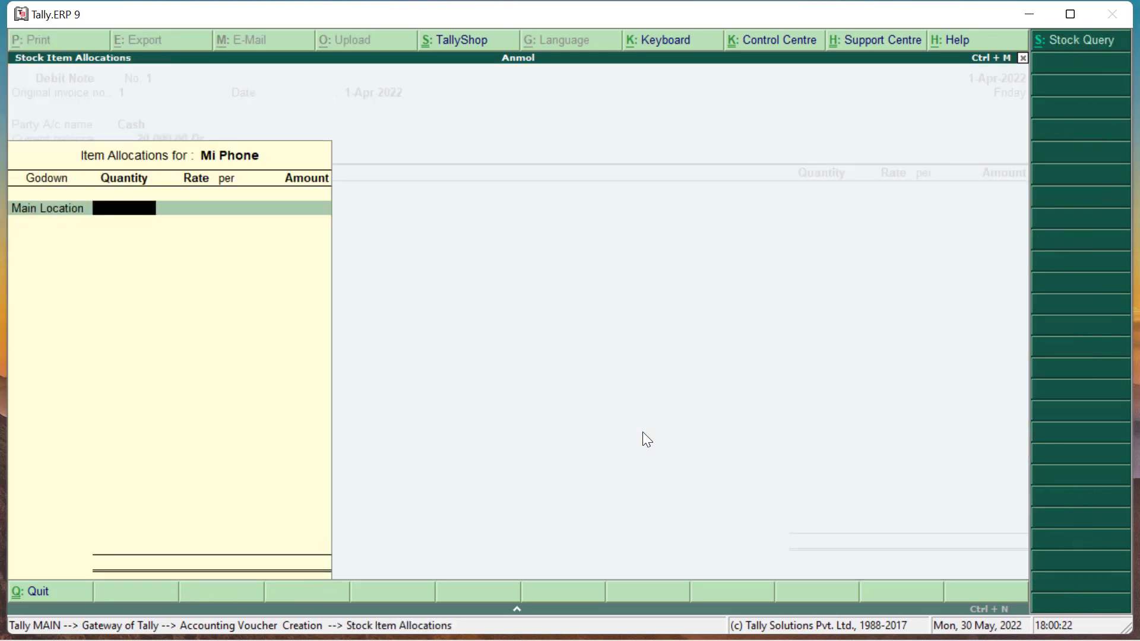
text(5)
key(Return)
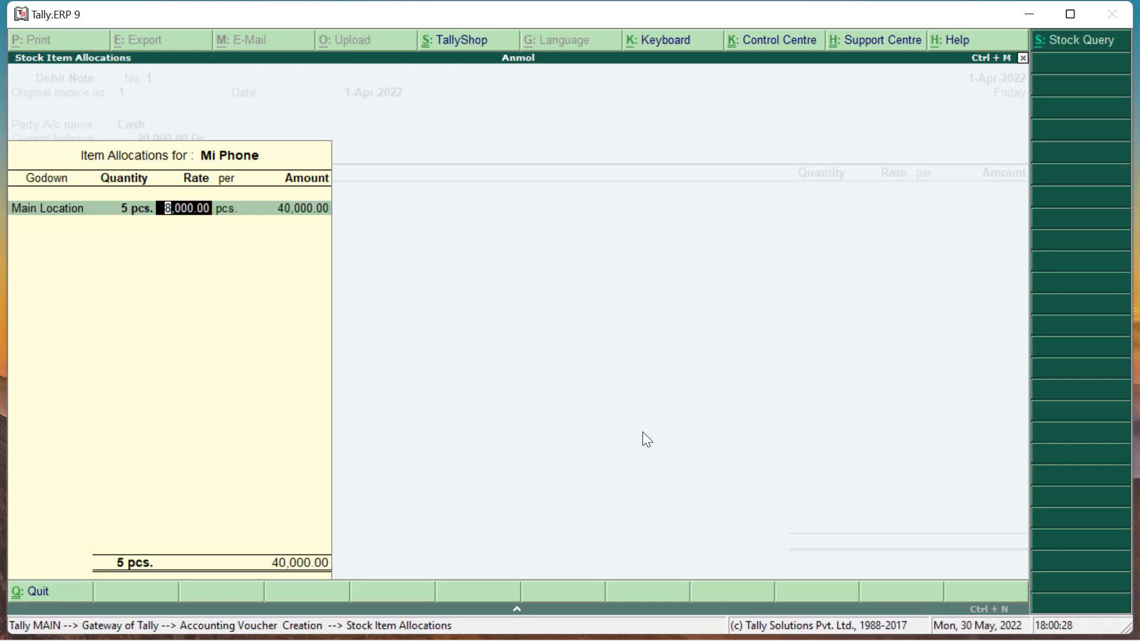
key(Return)
key(Return)
key(Return)
key(Return)
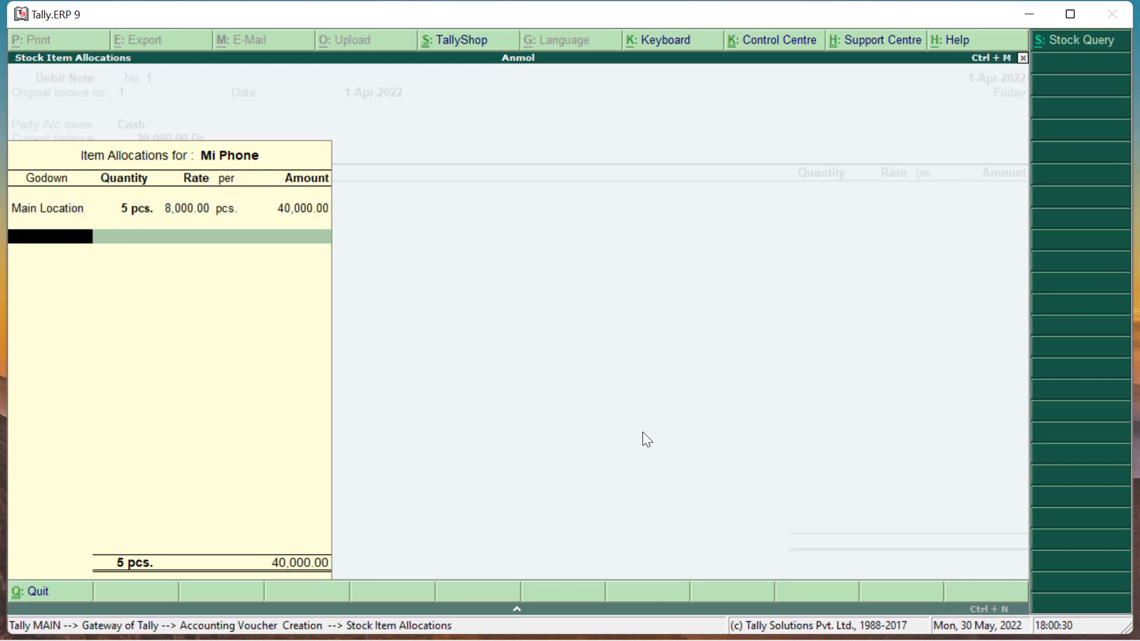
key(Return)
key(Return)
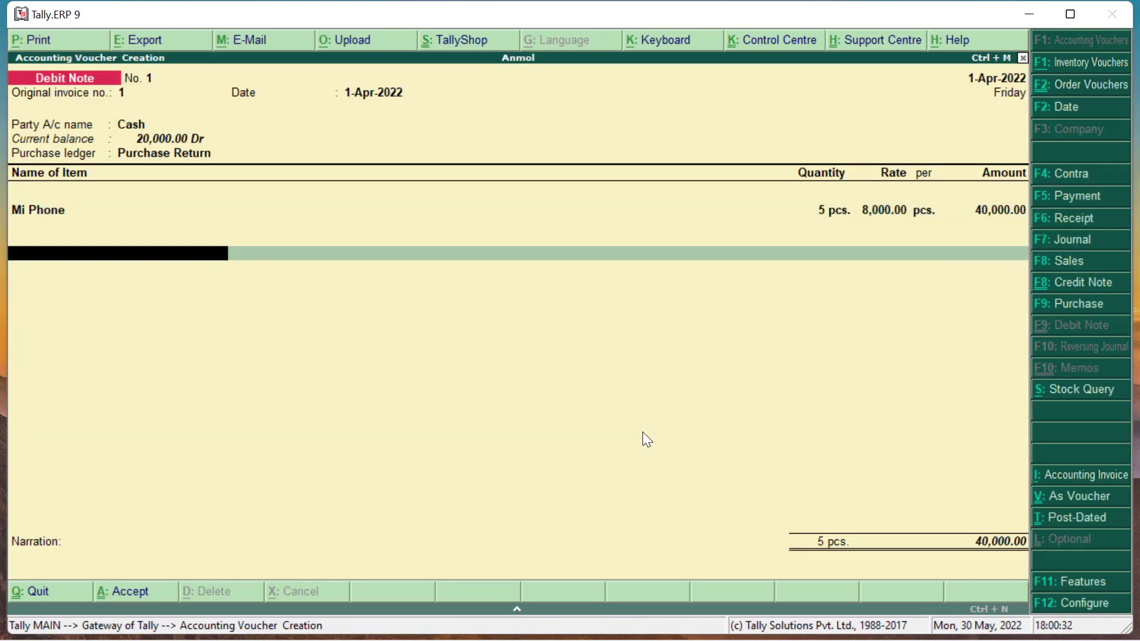
End the debit note's item list, leave the narration blank, and save the voucher
key(Return)
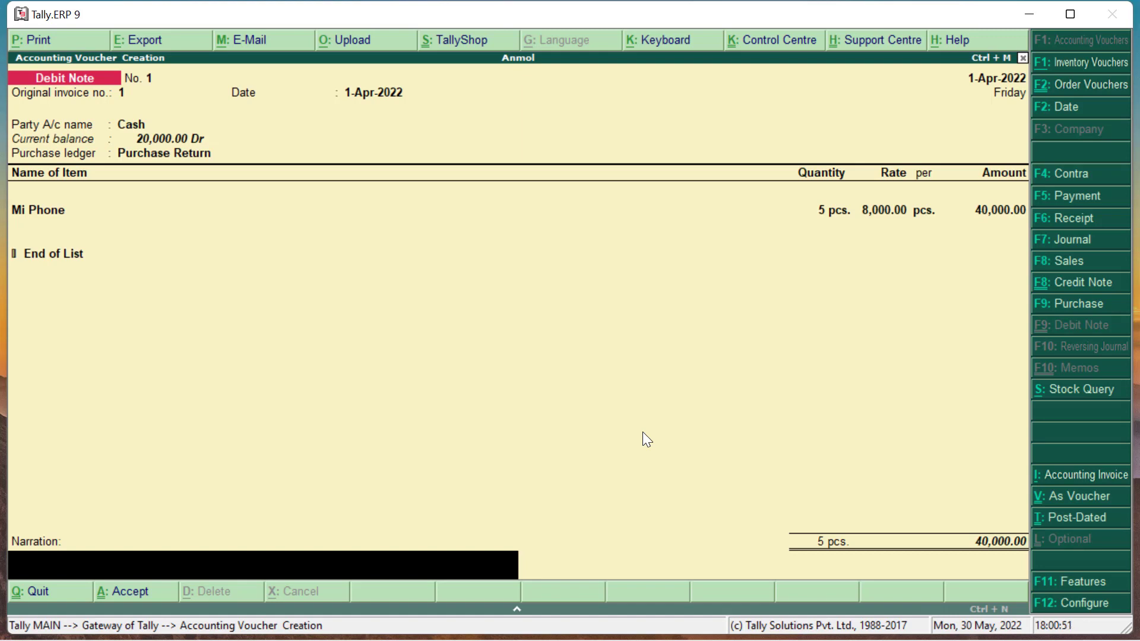
key(Return)
key(Return)
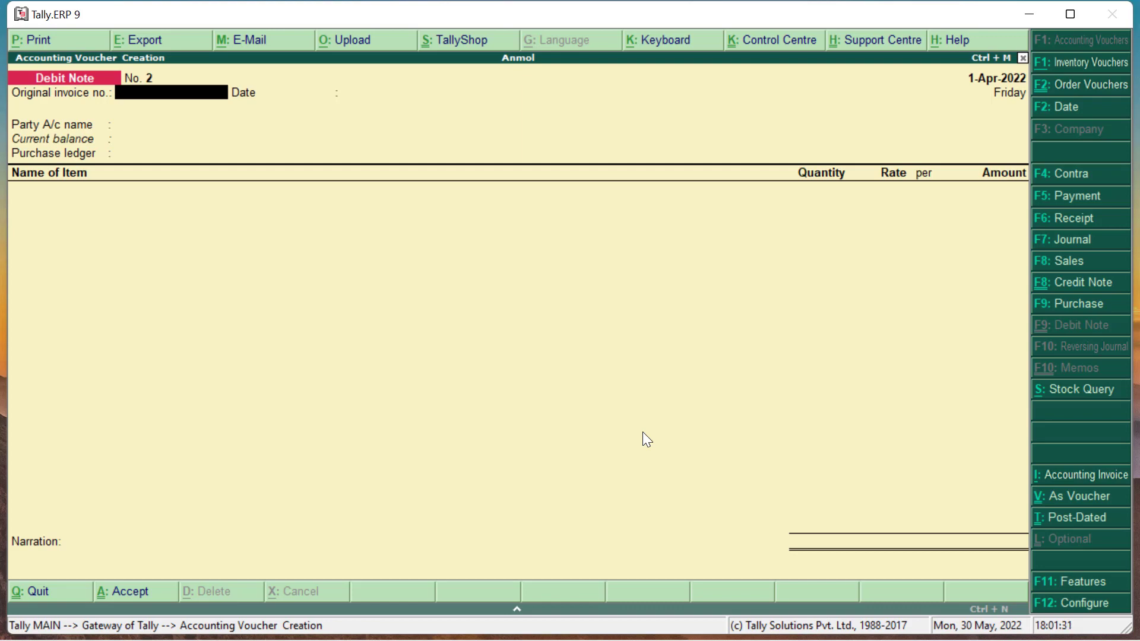
Leave the blank debit note and examine the Stock Summary report for Mi Phone's closing quantity and value
key(Escape)
key(y)
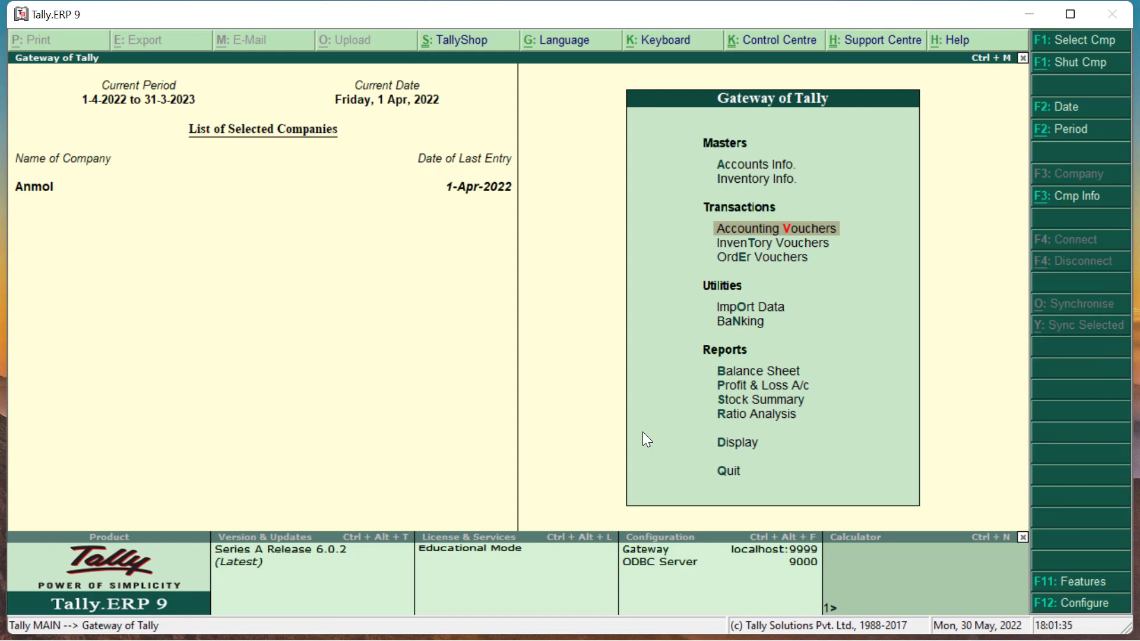
key(Down)
key(Down)
key(Down)
key(Down)
key(Down)
key(Down)
key(Down)
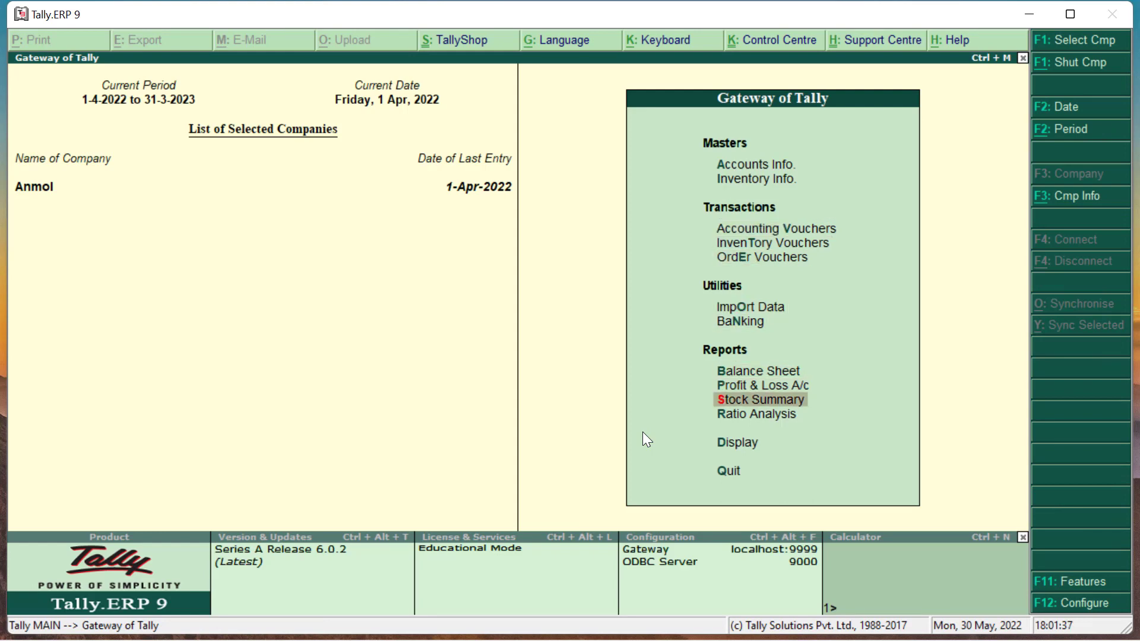
key(Return)
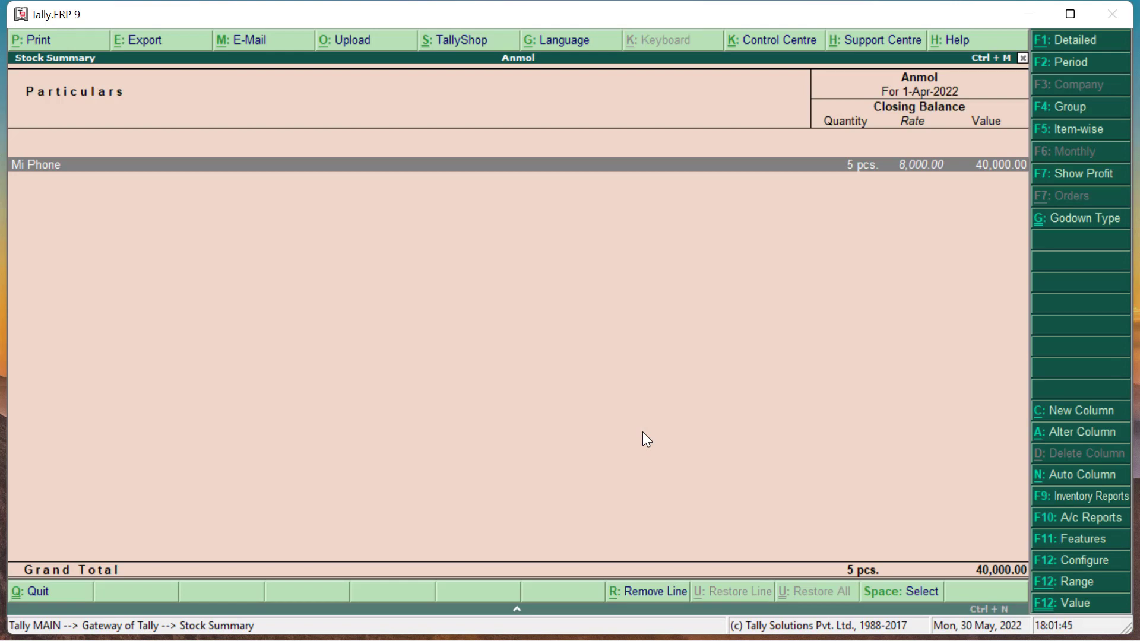
key(Escape)
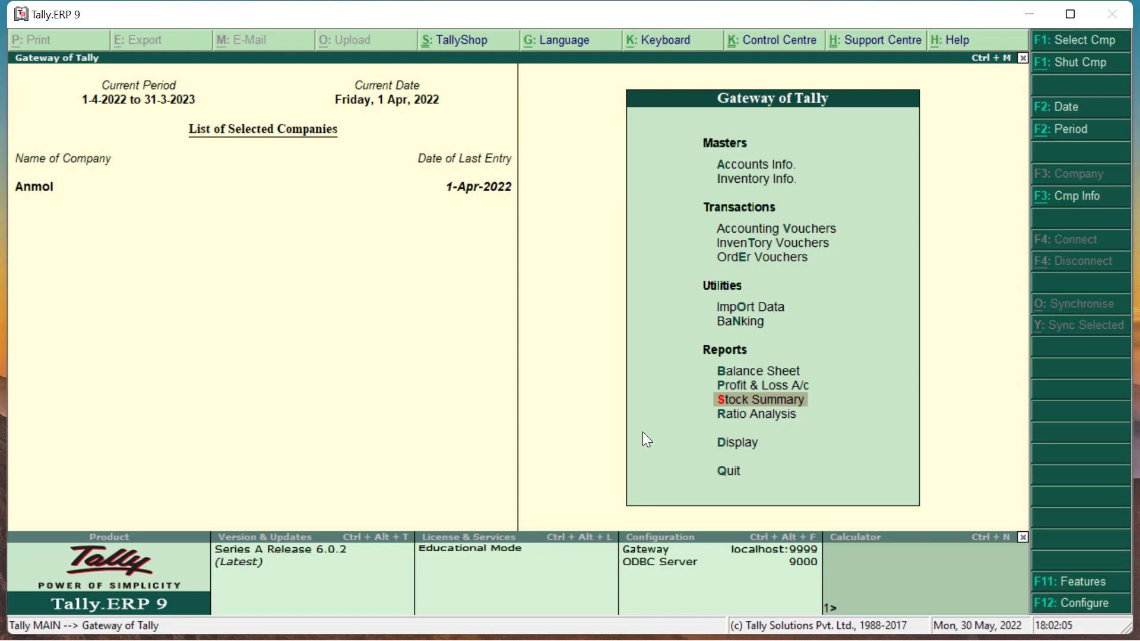
Check the Cash ledger's current balance by selecting Cash in a payment voucher, and quit the voucher without saving
key(Up)
key(Up)
key(Up)
key(Up)
key(Up)
key(Up)
key(Up)
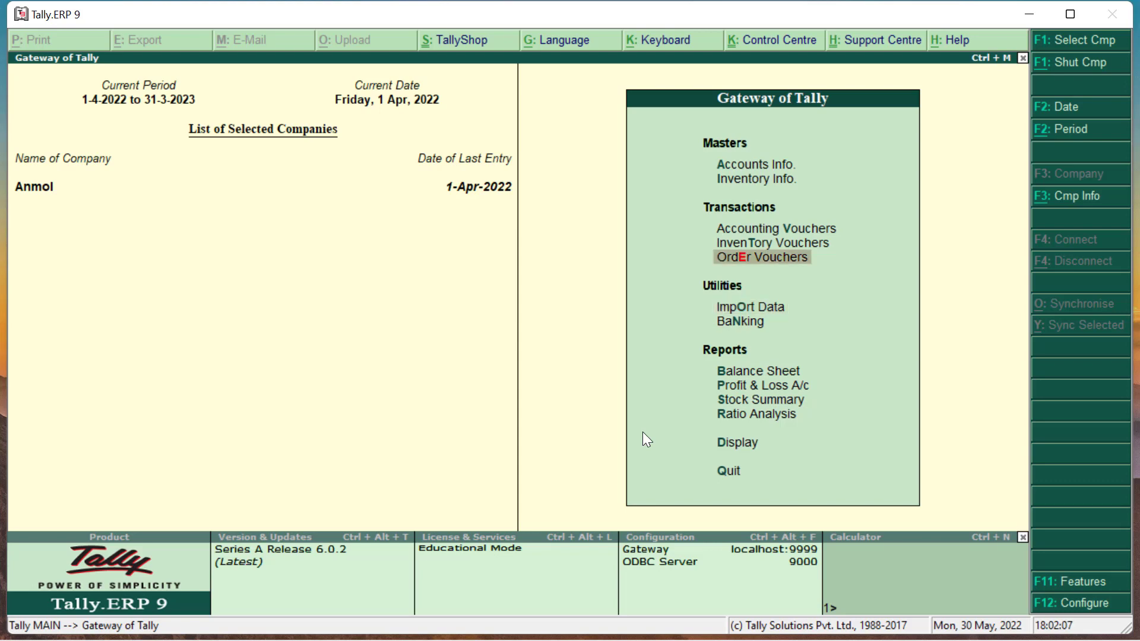
key(Return)
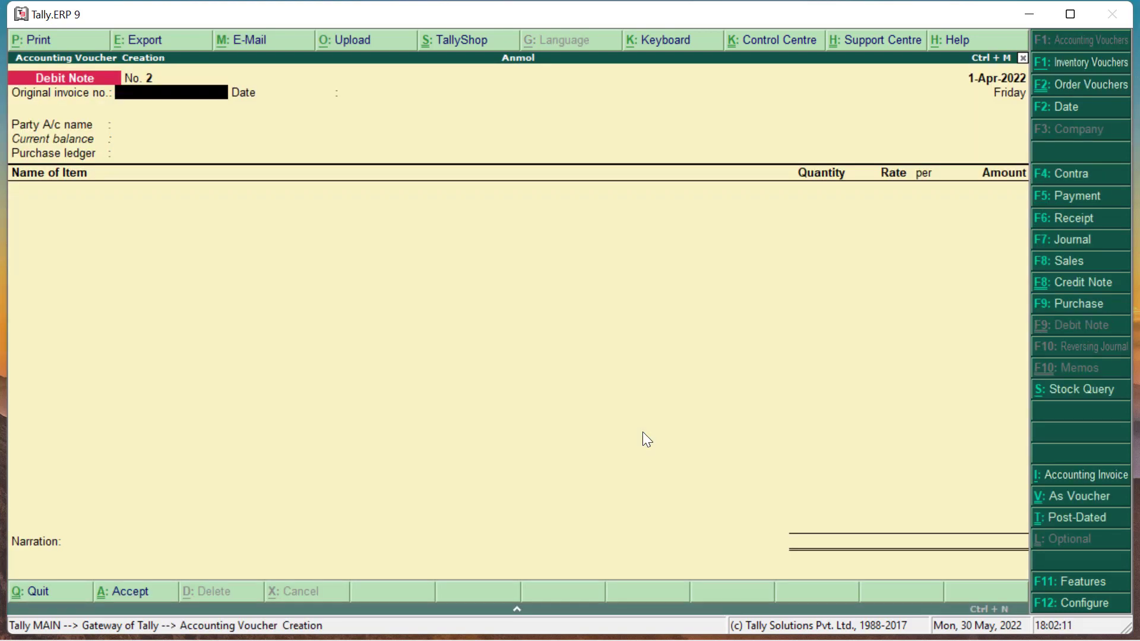
click(1065, 197)
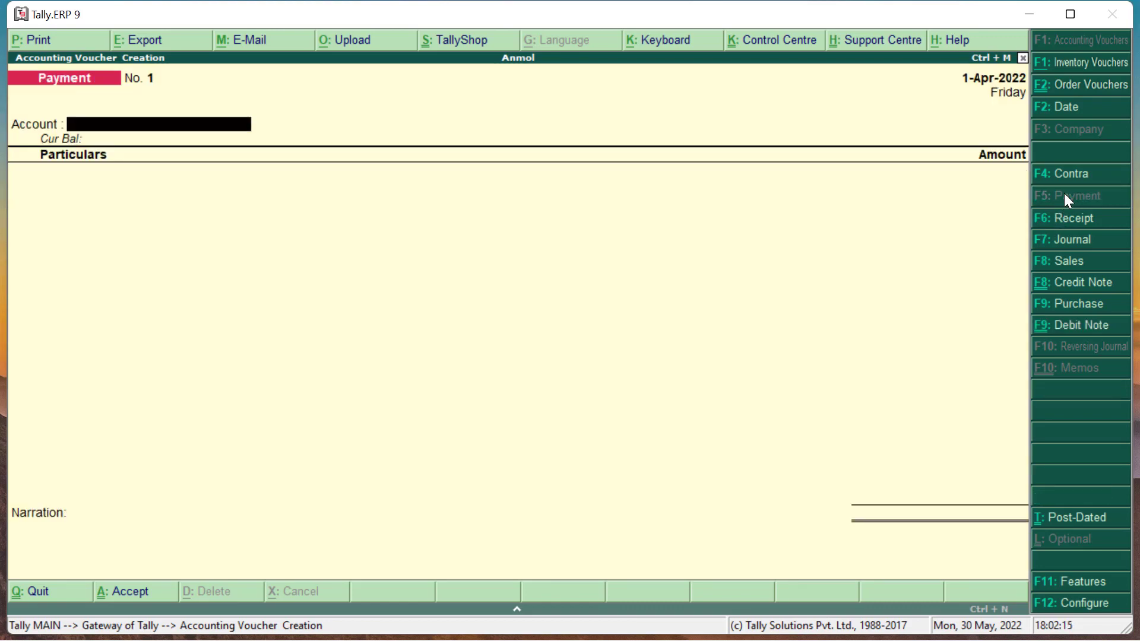
text(Cas)
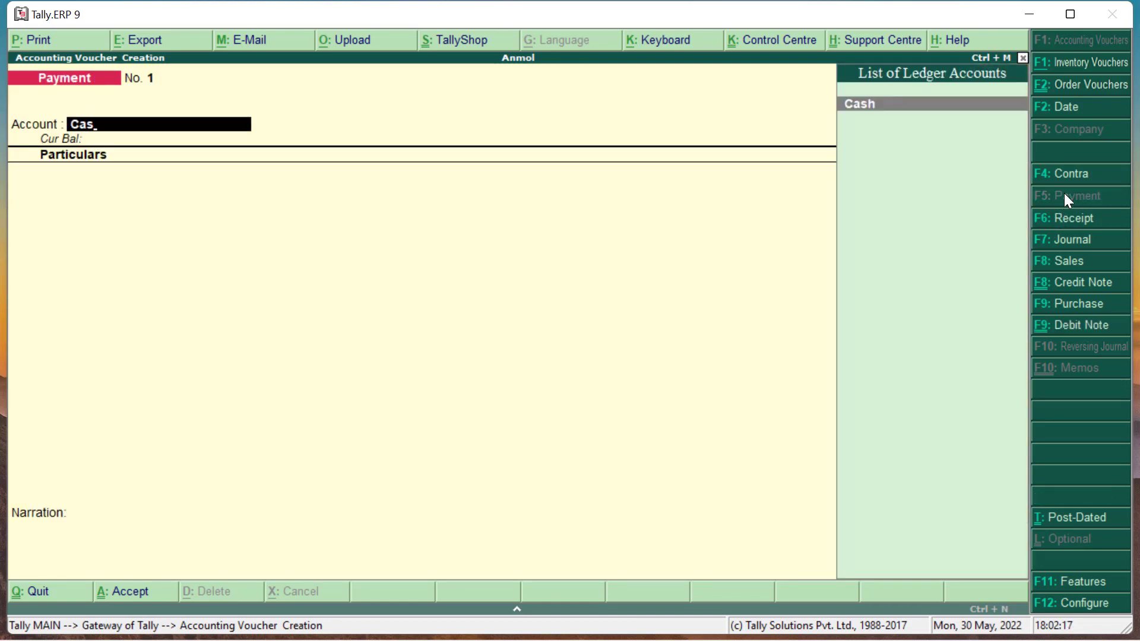
key(Return)
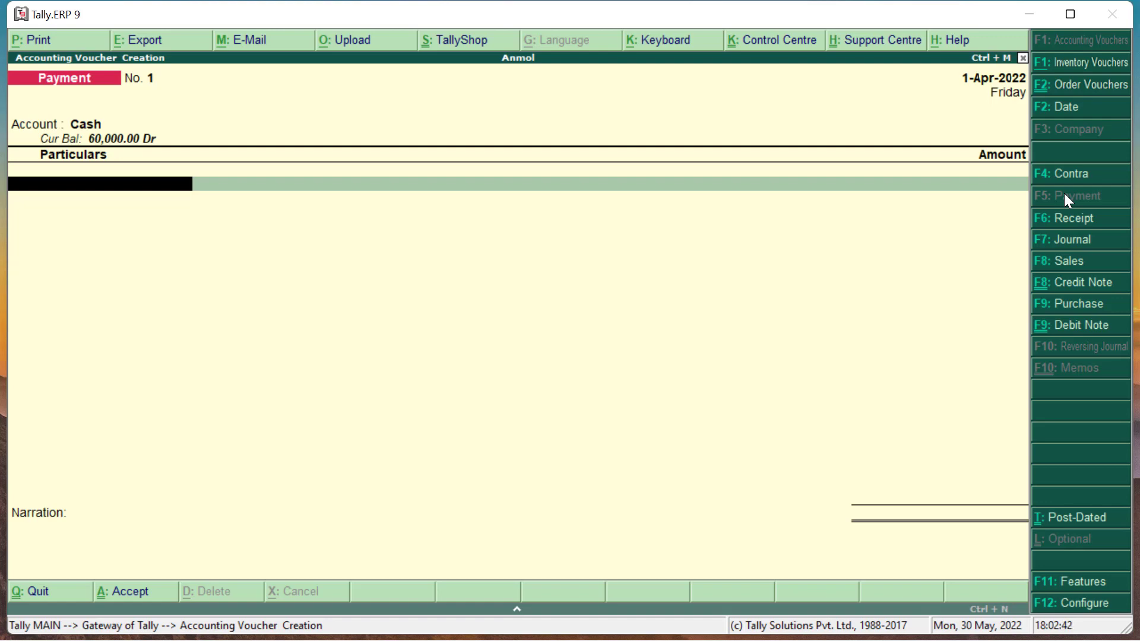
key(Escape)
key(Return)
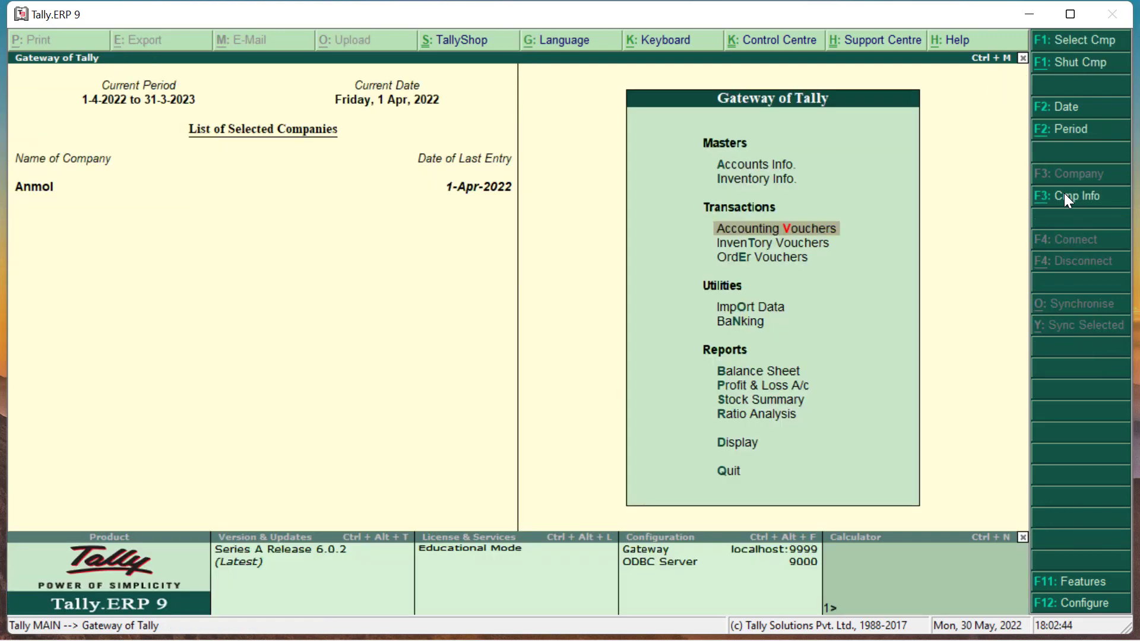
Start a sales voucher in accounting vouchers with reference number 11
key(Return)
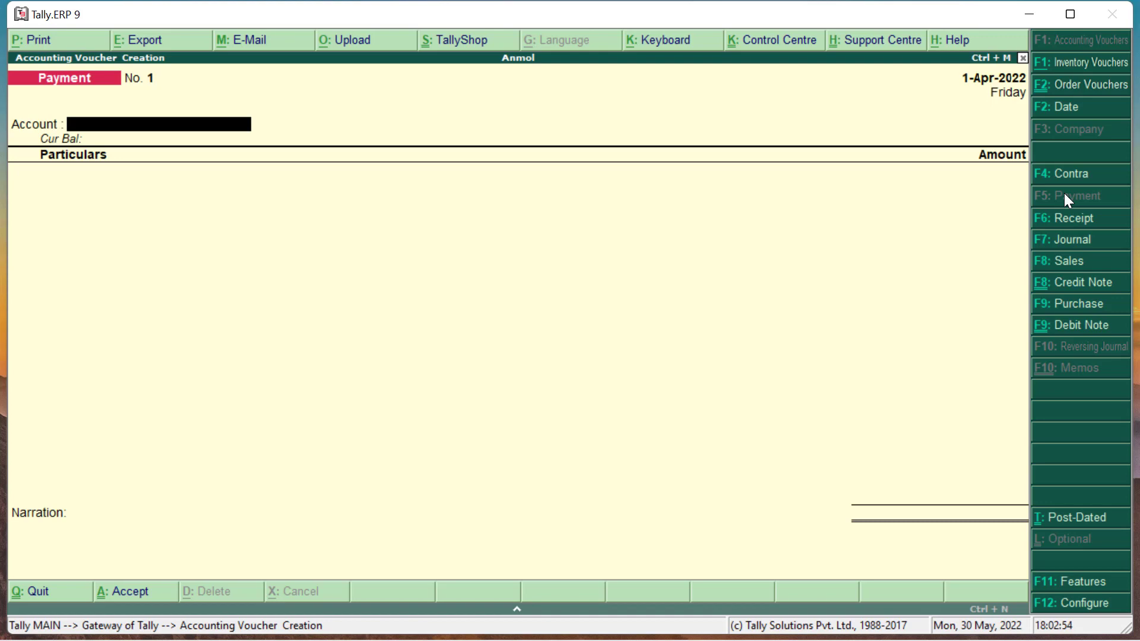
key(F8)
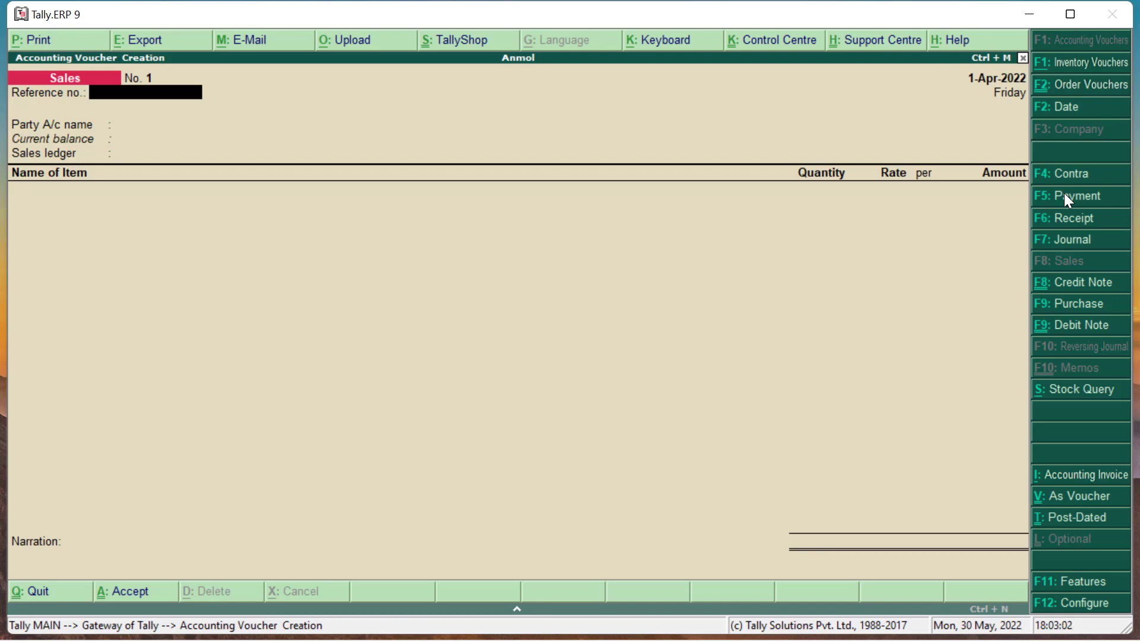
text(10)
key(BackSpace)
text(1)
key(Return)
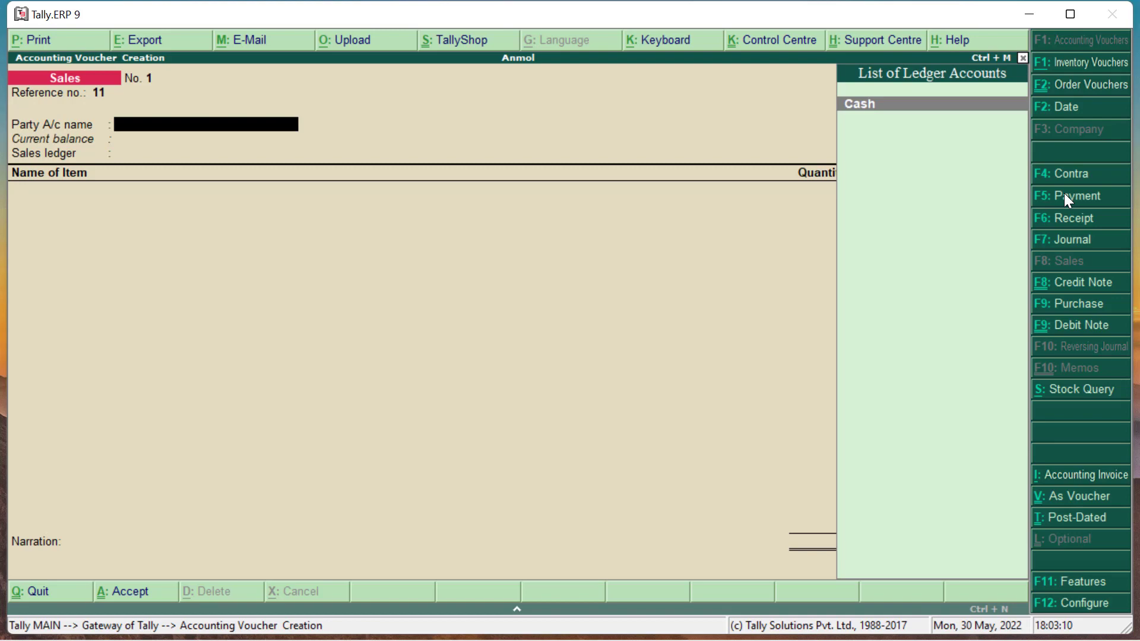
Choose Cash as the sales voucher's party account, leave the despatch and order details blank, and accept the party details
key(Return)
key(Return)
key(Return)
key(Return)
key(Return)
key(Return)
key(Return)
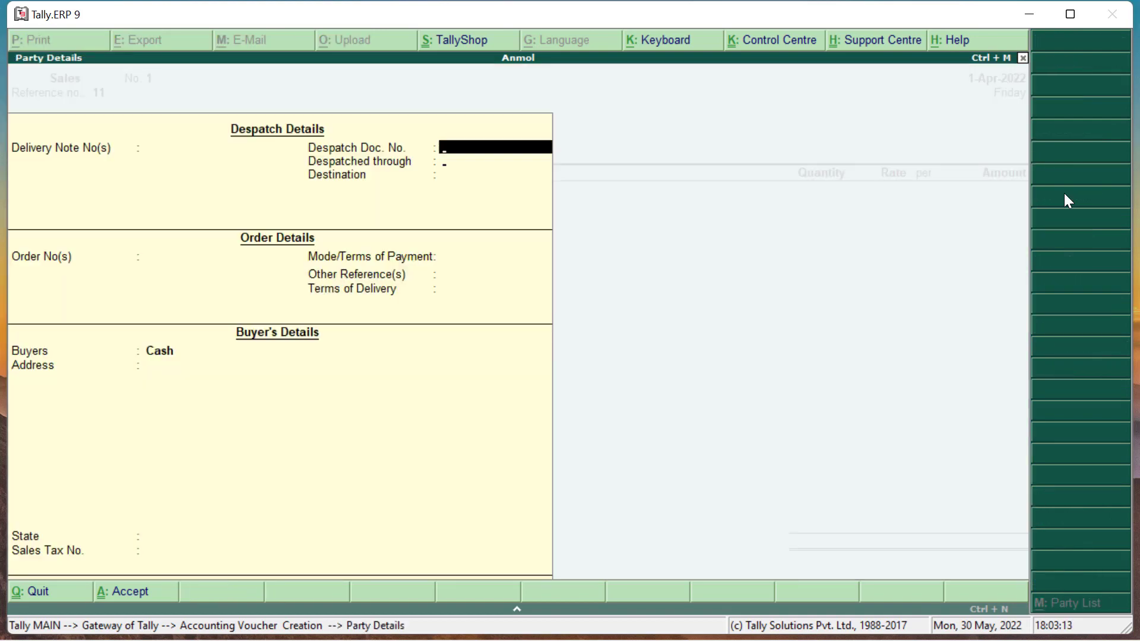
key(Return)
key(Return)
key(Return)
key(Return)
key(Return)
key(Return)
key(Return)
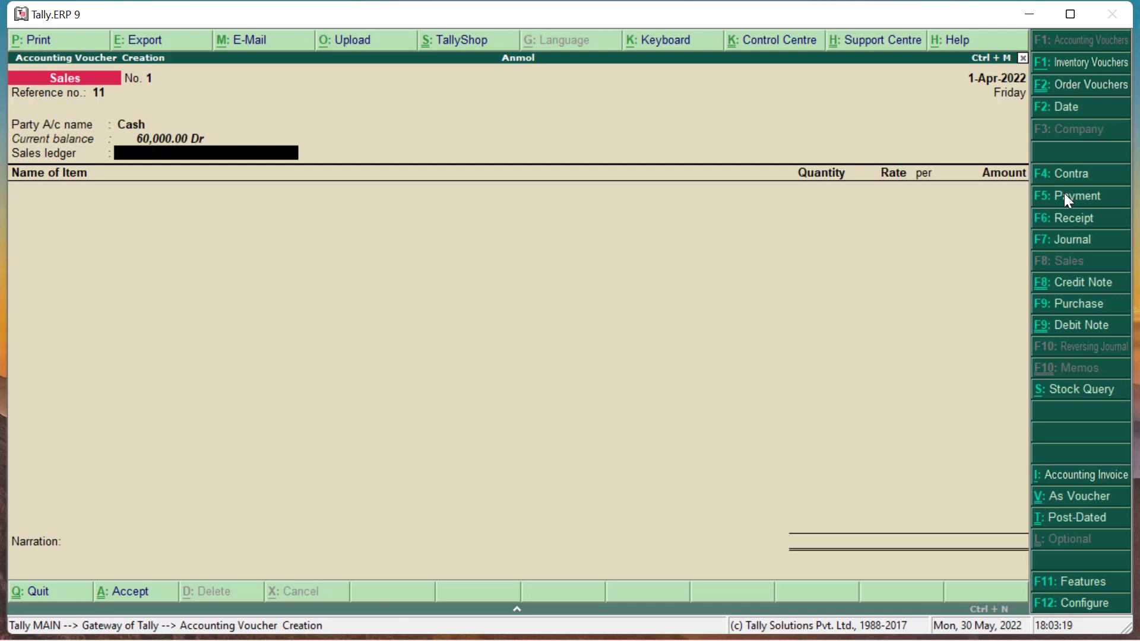
Create a ledger named Sale under Sales Accounts, keeping inventory values affected, and use it as the voucher's sales ledger
key(alt+c)
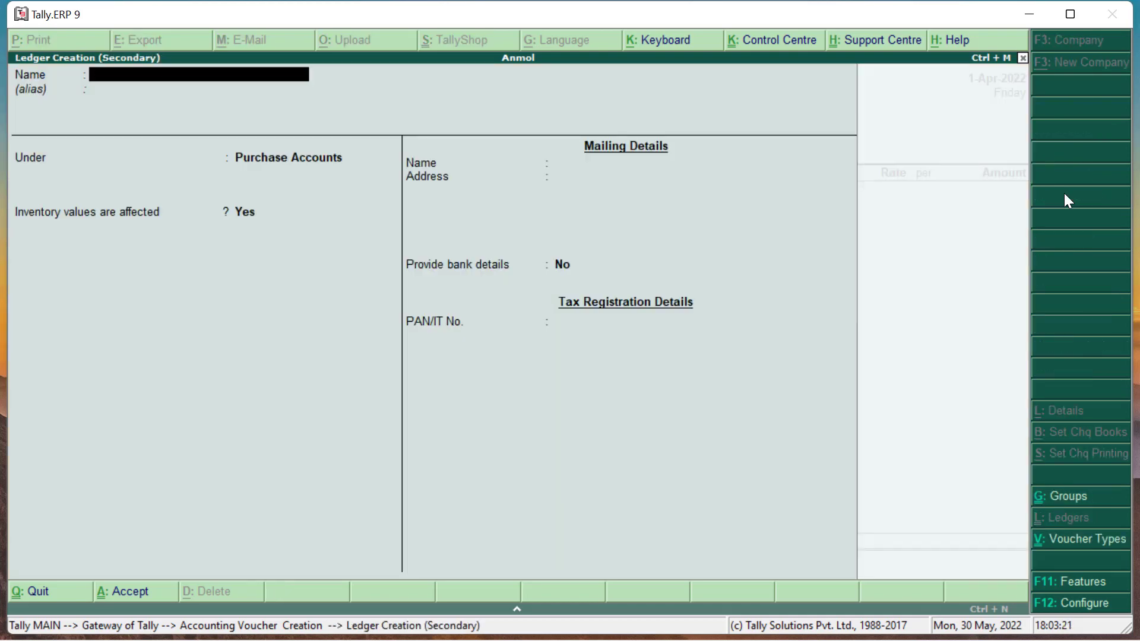
text(Sale)
key(Return)
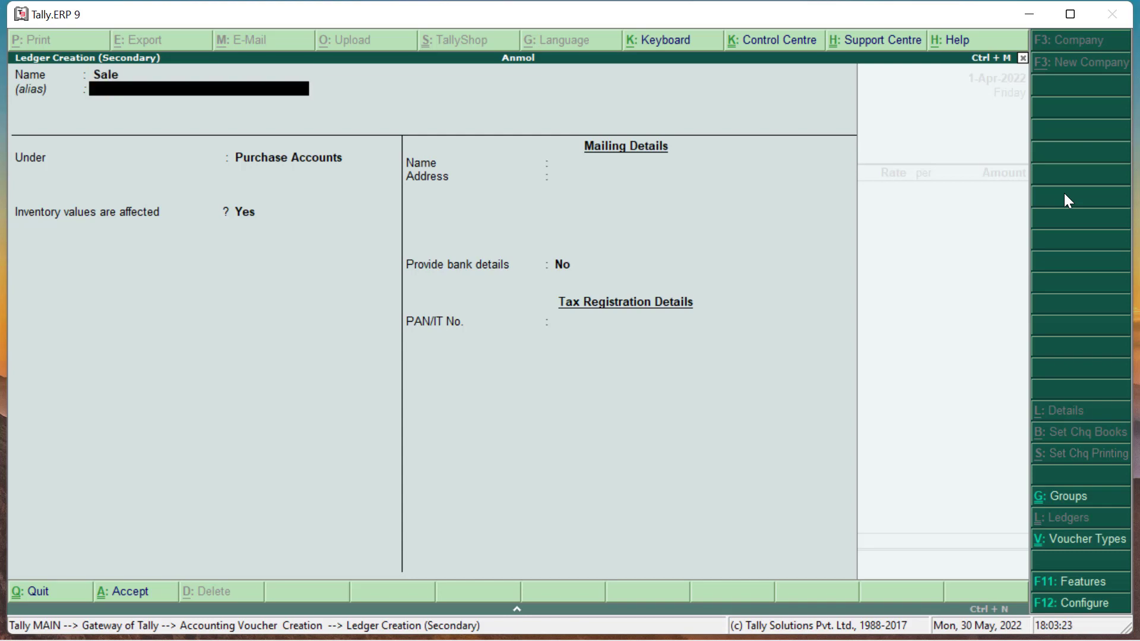
key(Return)
text(Sale)
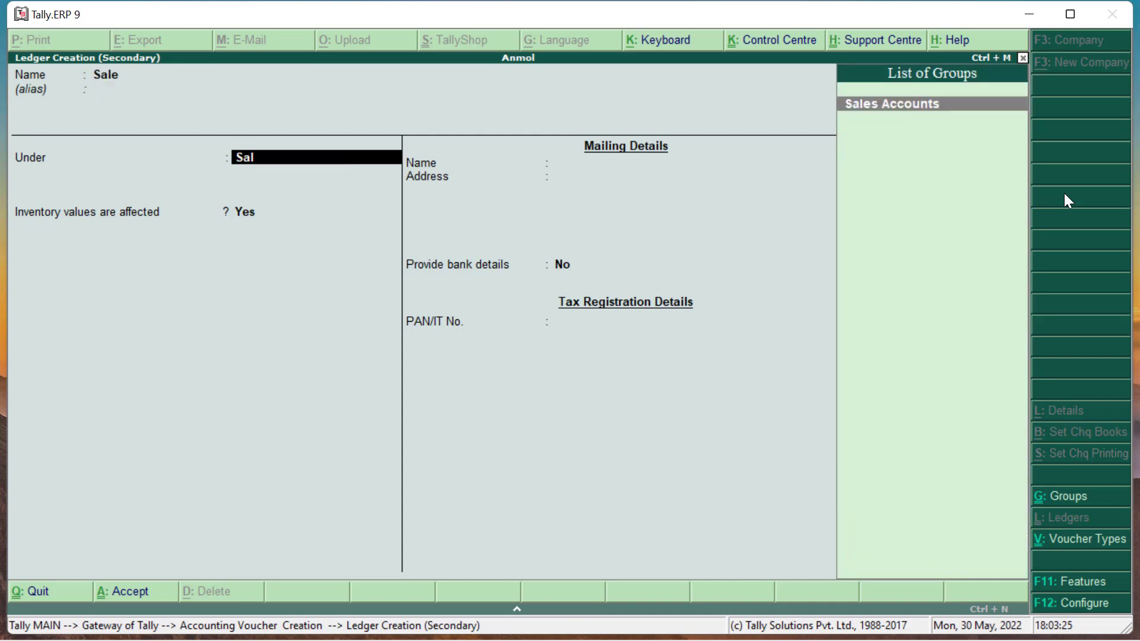
key(Return)
key(Return)
key(Return)
key(Return)
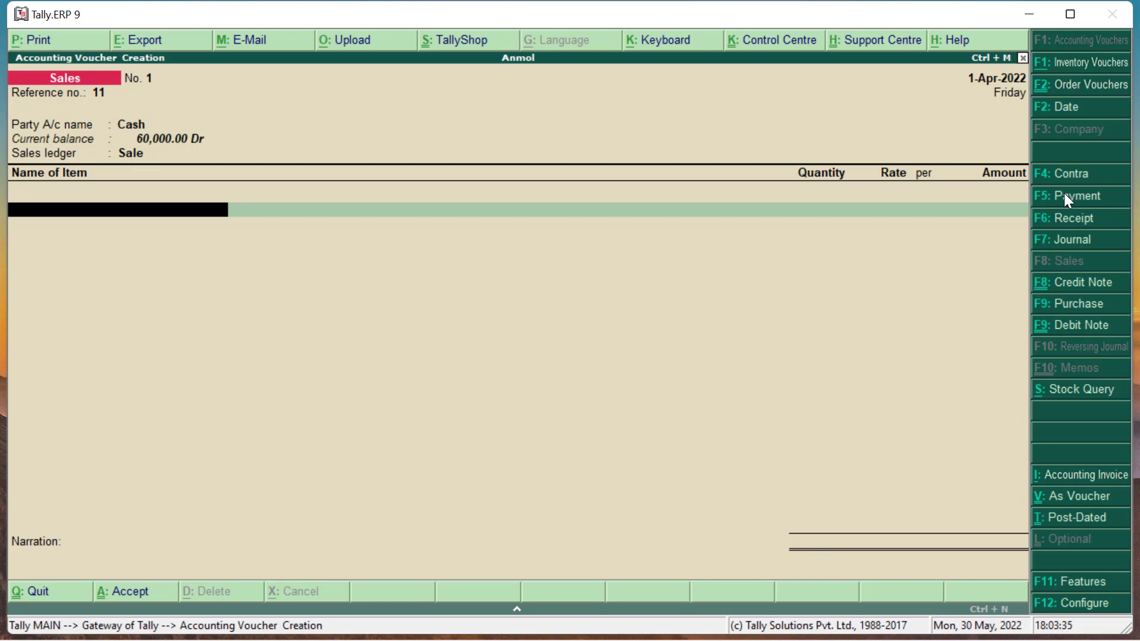
Add Mi Phone to the sales voucher, allocating 4 pcs. from Main Location at a rate of 15,000 per piece
key(Return)
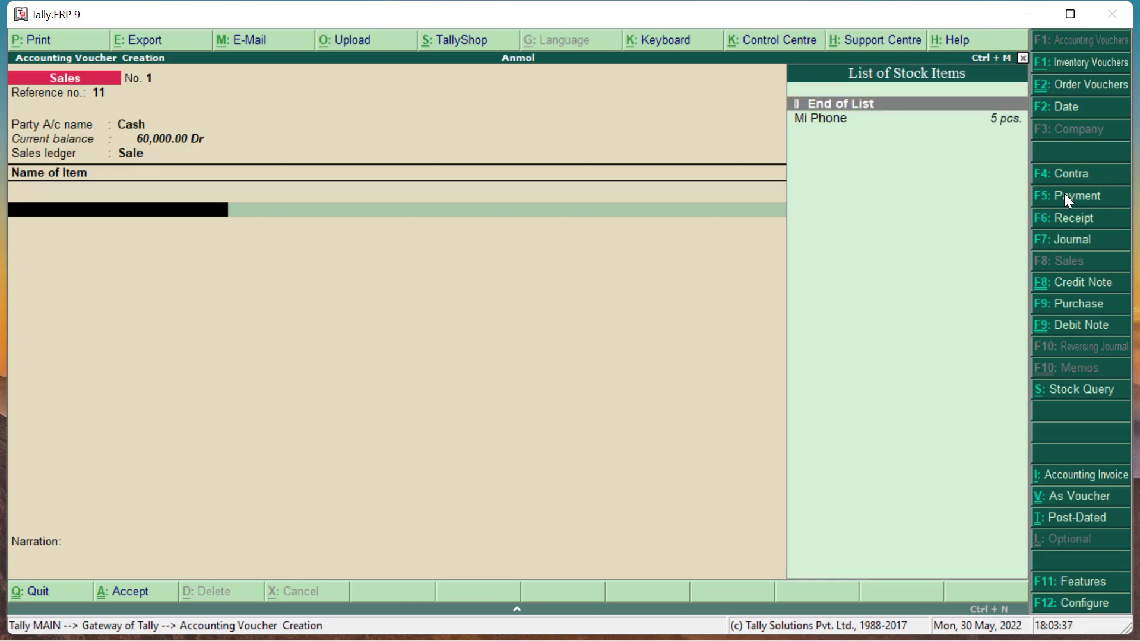
key(Down)
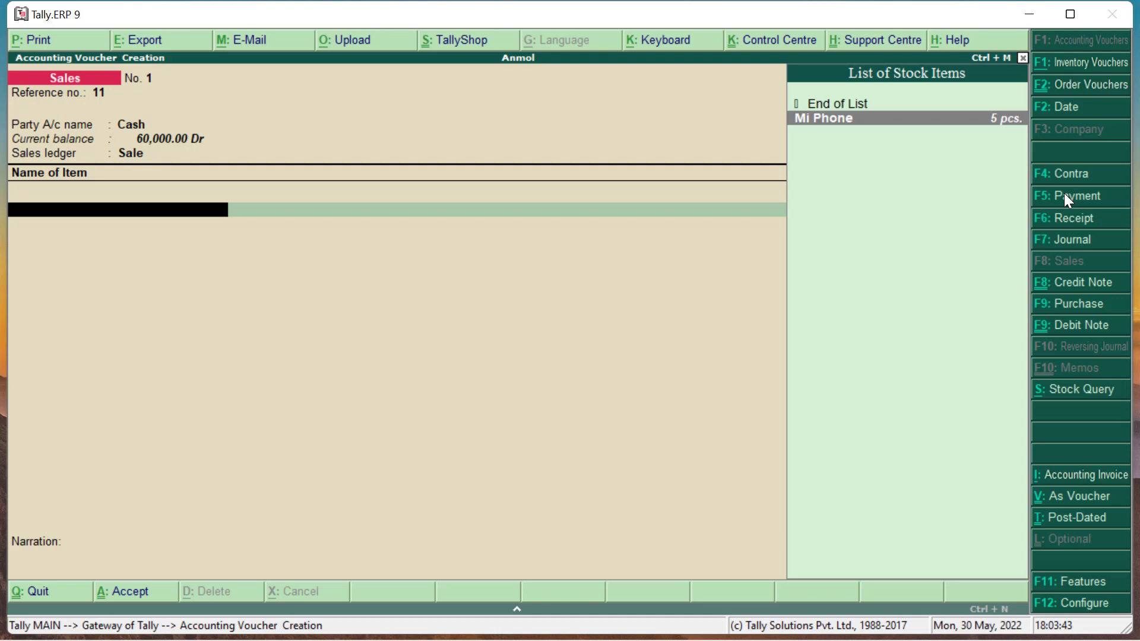
key(Return)
key(Return)
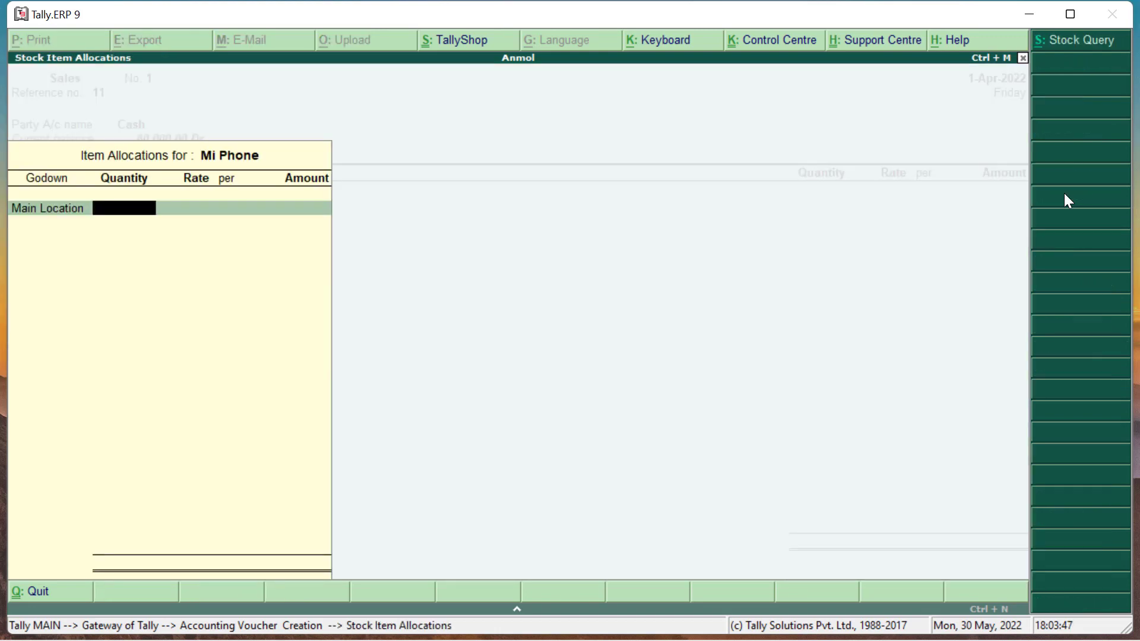
text(4)
key(Return)
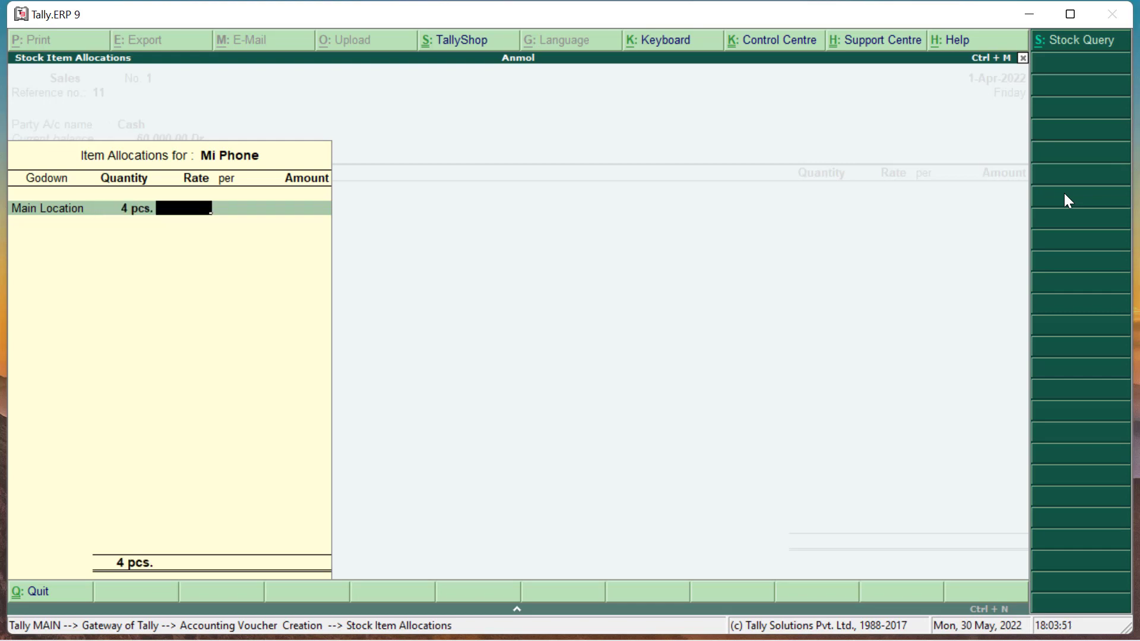
text(15000)
key(Return)
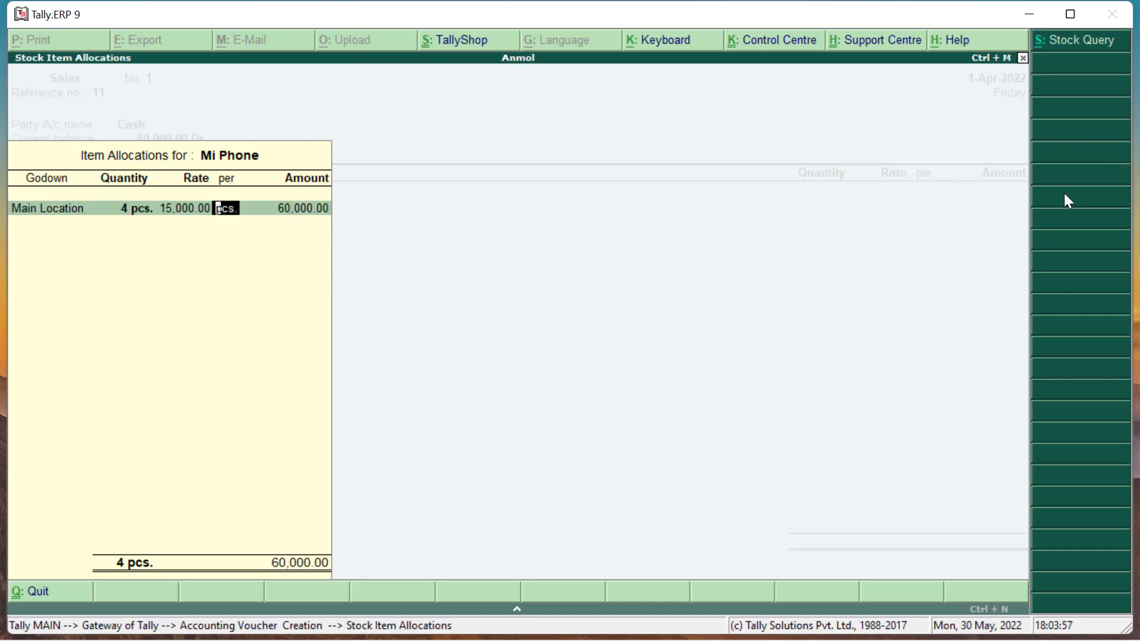
key(Return)
key(Return)
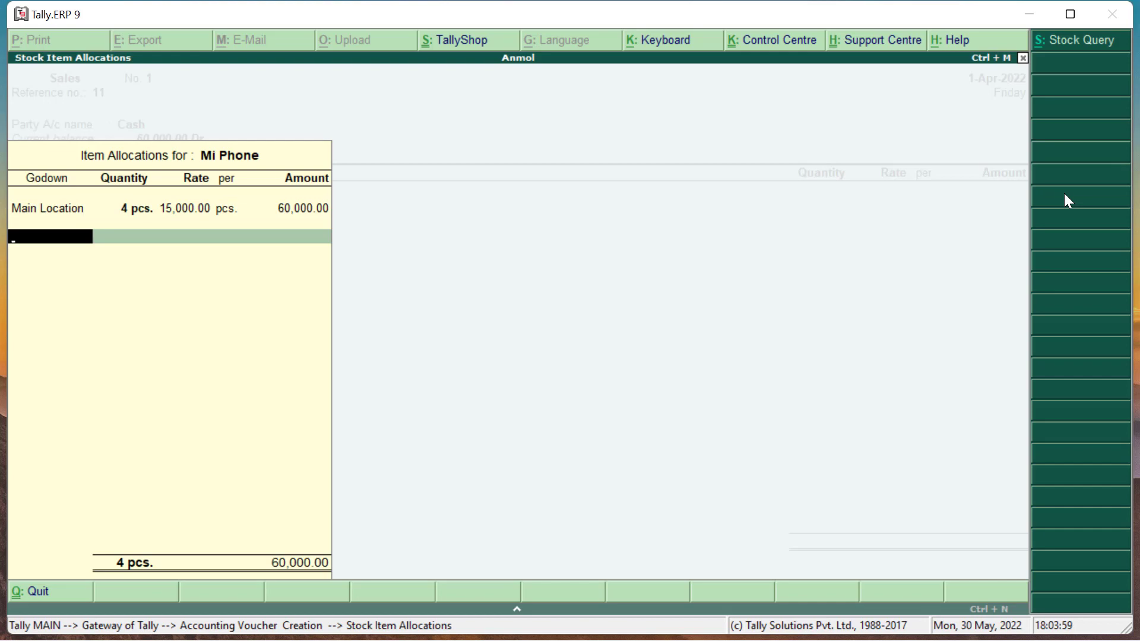
End the allocation and item lists, leave the narration blank, and save the sales voucher
key(Return)
key(Return)
key(Return)
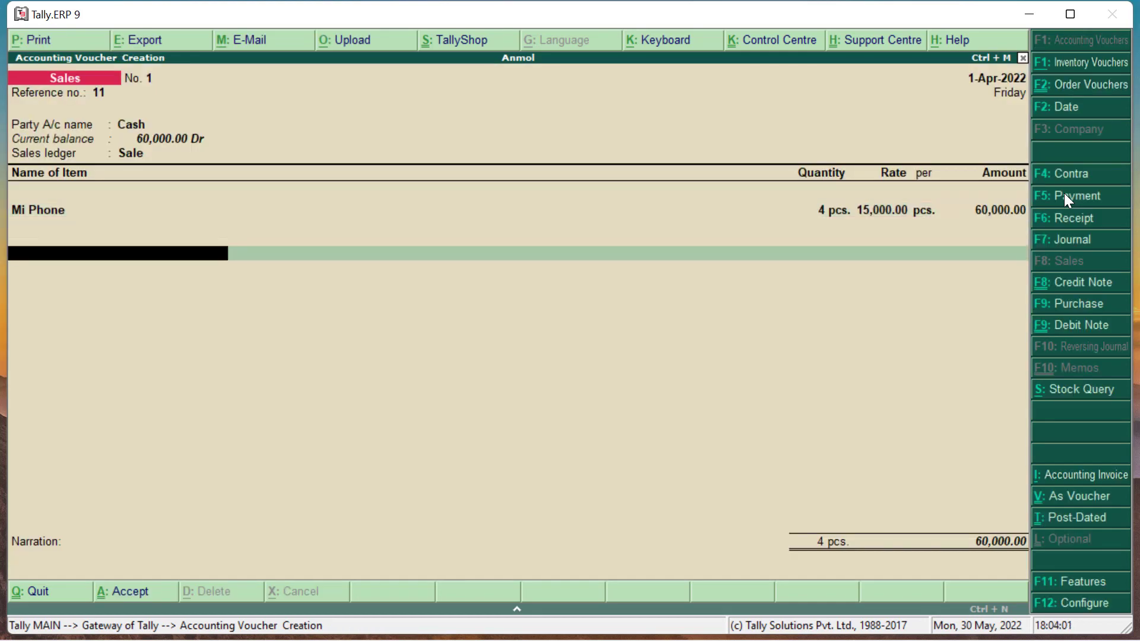
key(Return)
key(Return)
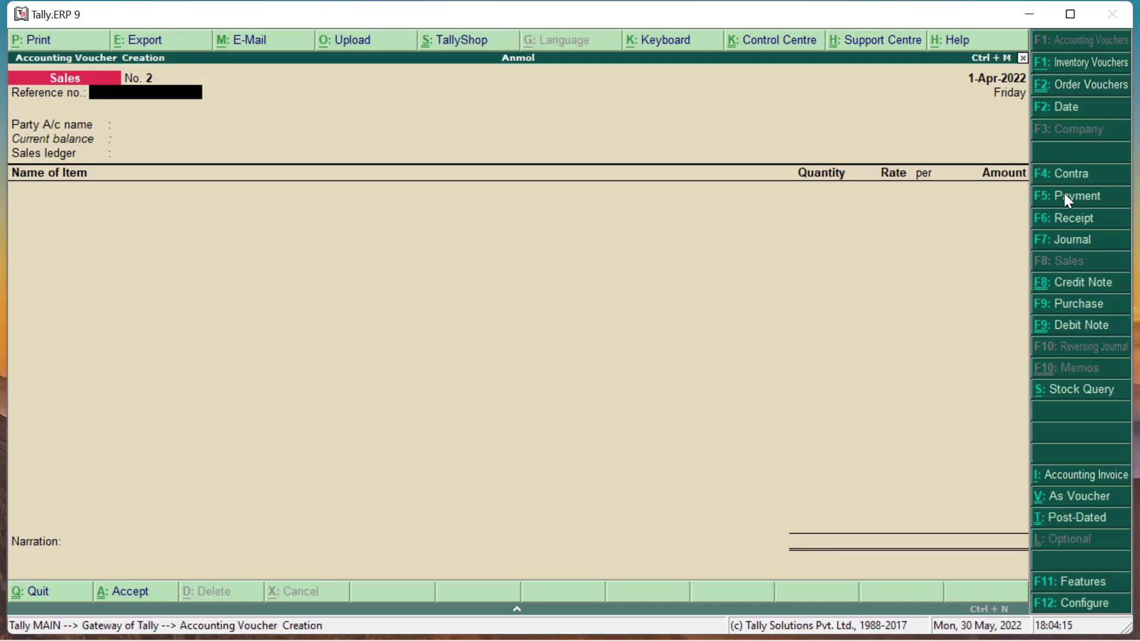
Recheck the Cash balance by choosing Cash in a payment voucher, and discard that voucher
click(1065, 197)
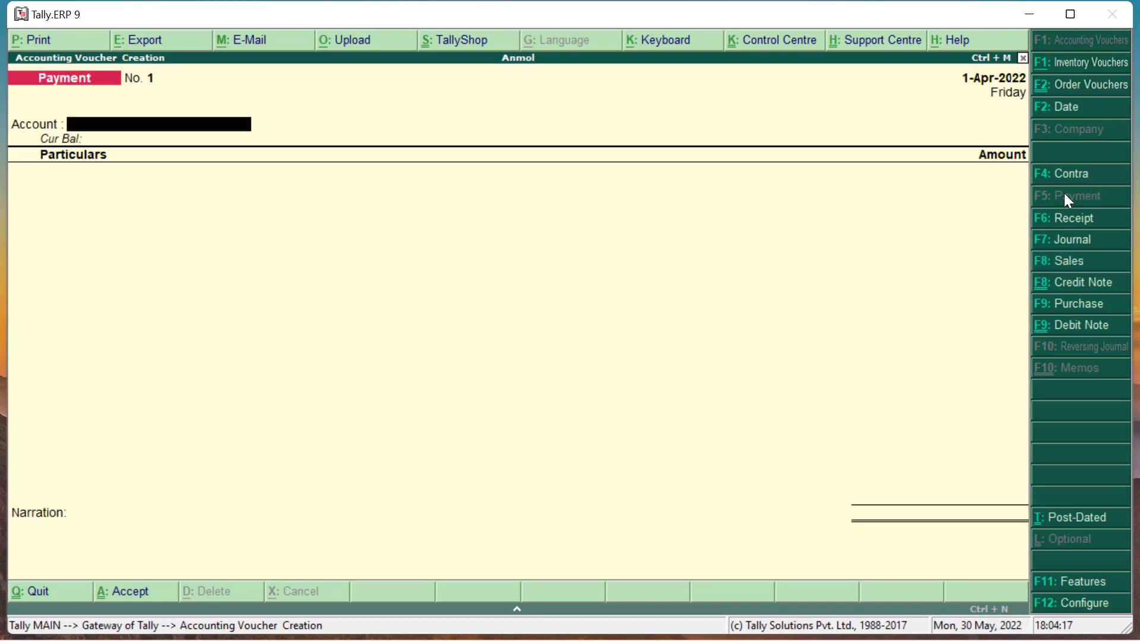
text(Cas)
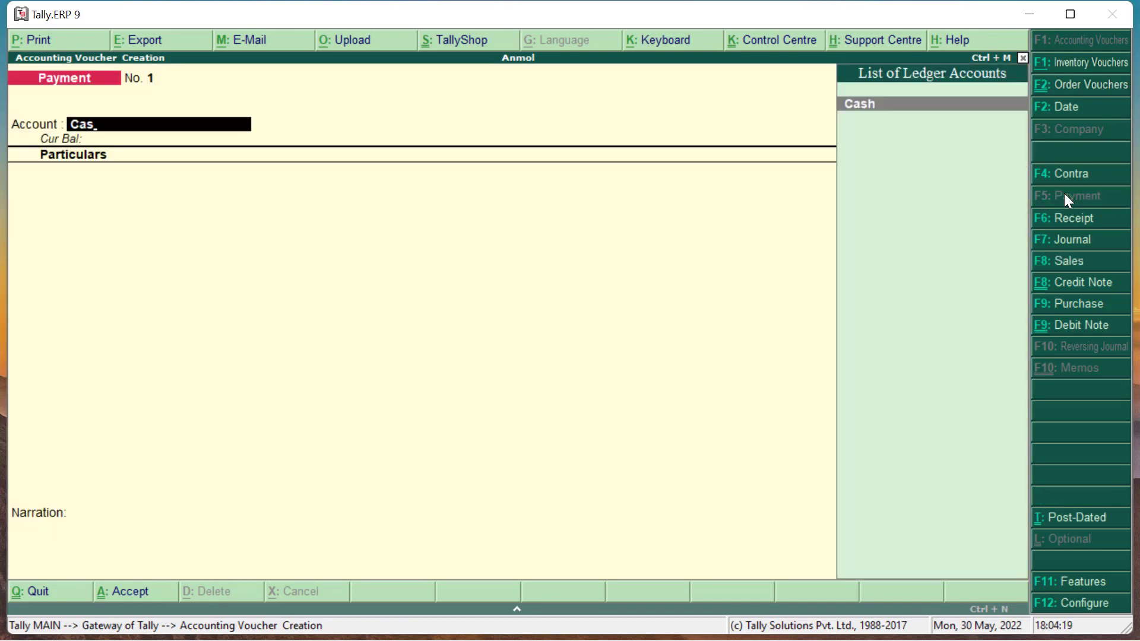
key(Return)
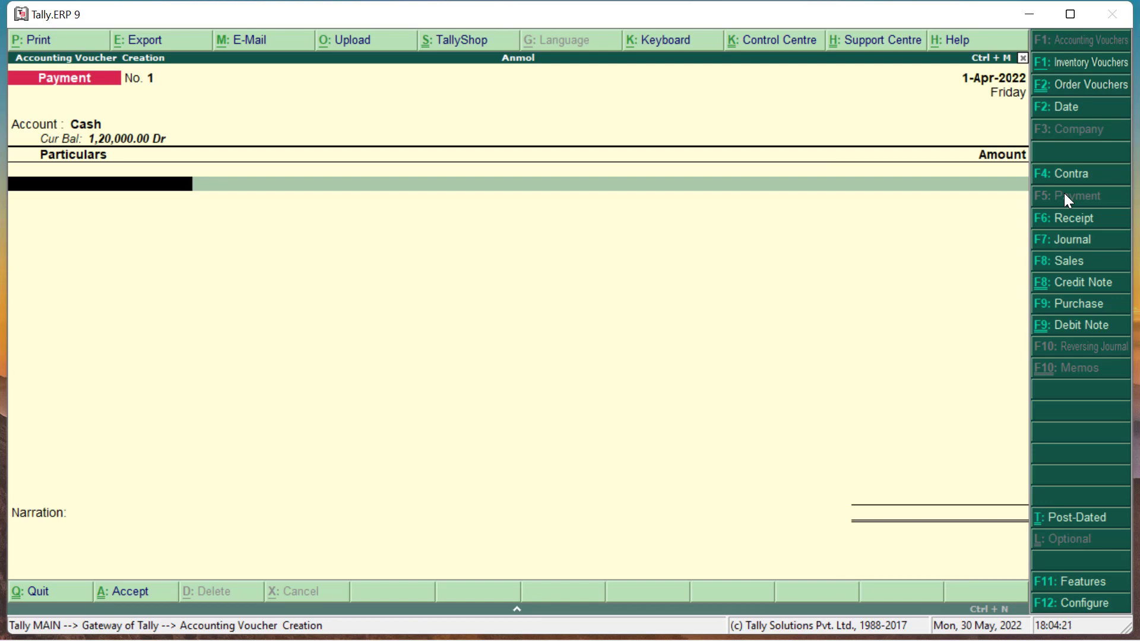
key(Escape)
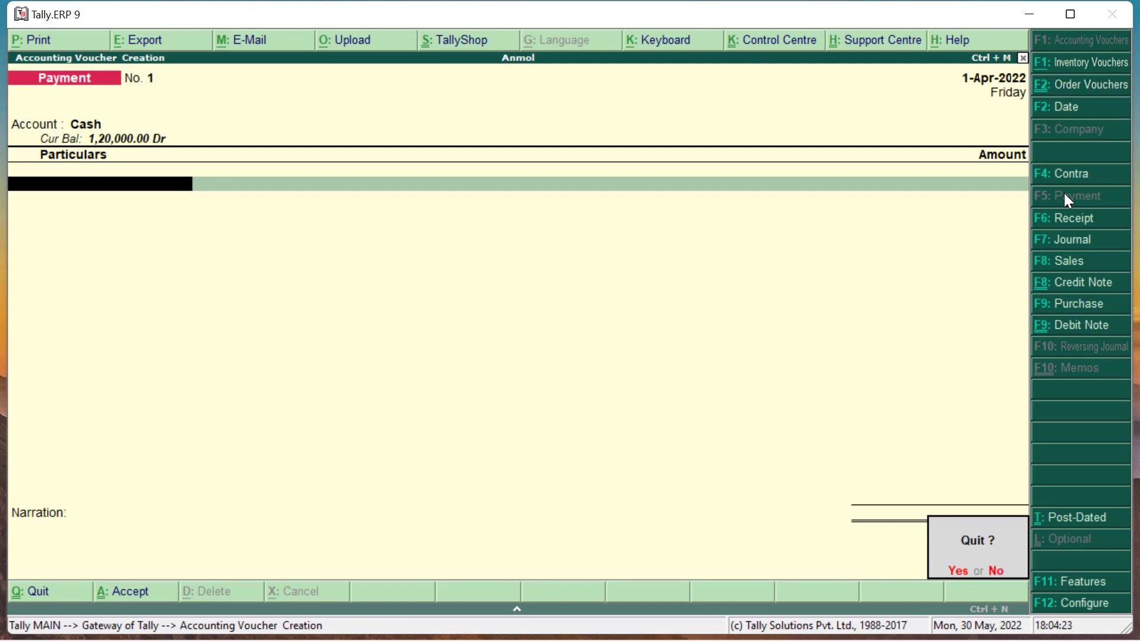
key(Return)
Start a credit note in invoice mode with original invoice number 11 dated 1-Apr-2022
key(Return)
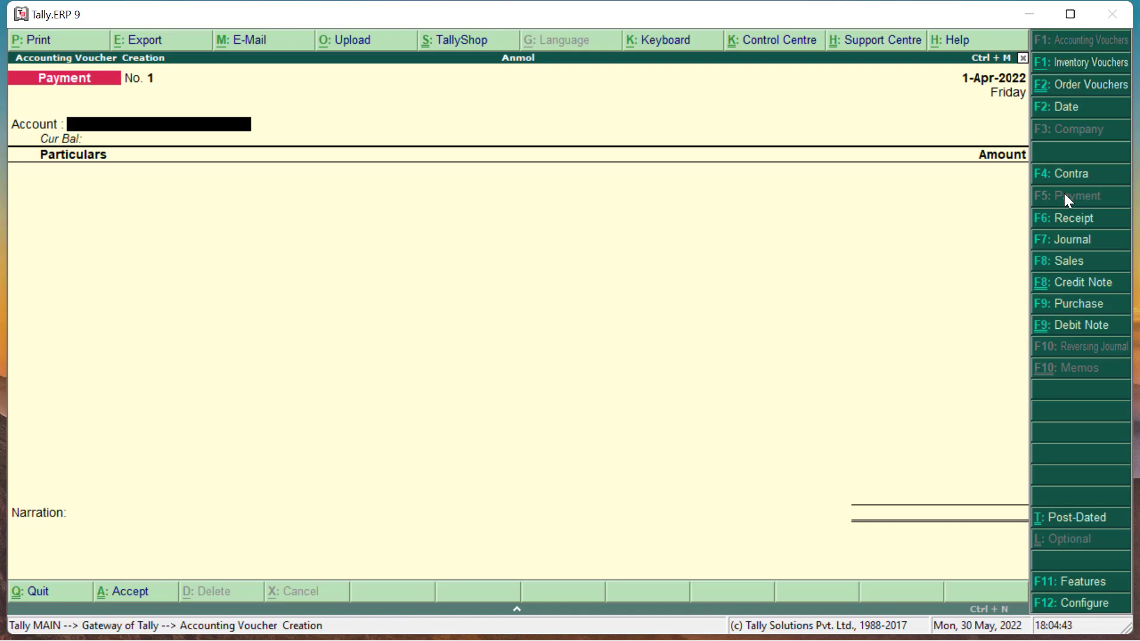
click(1078, 282)
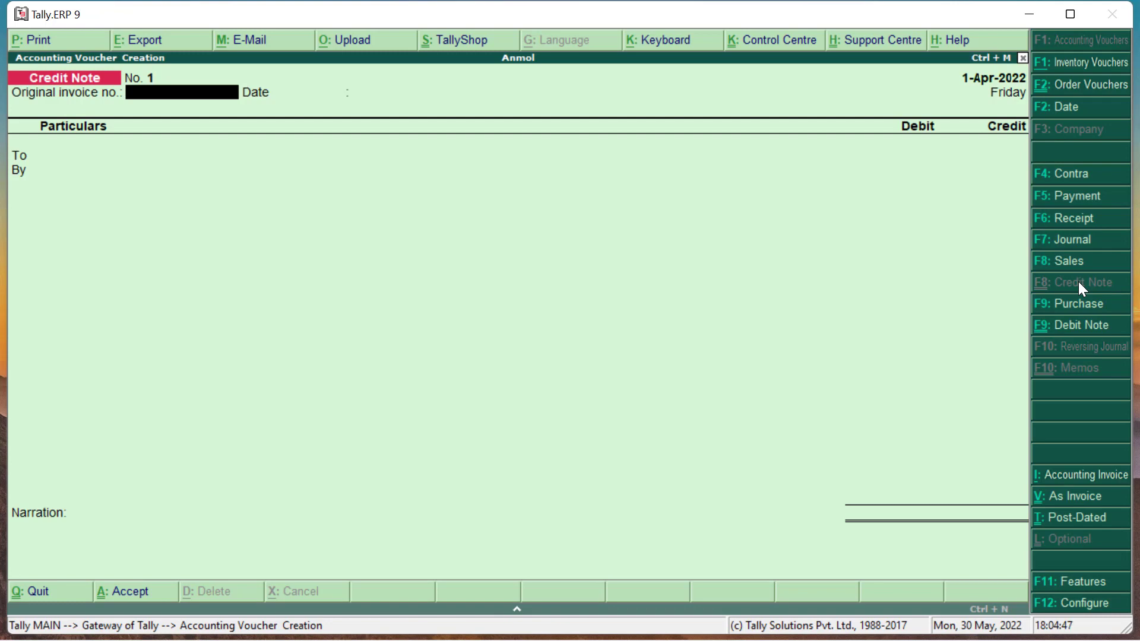
click(1079, 498)
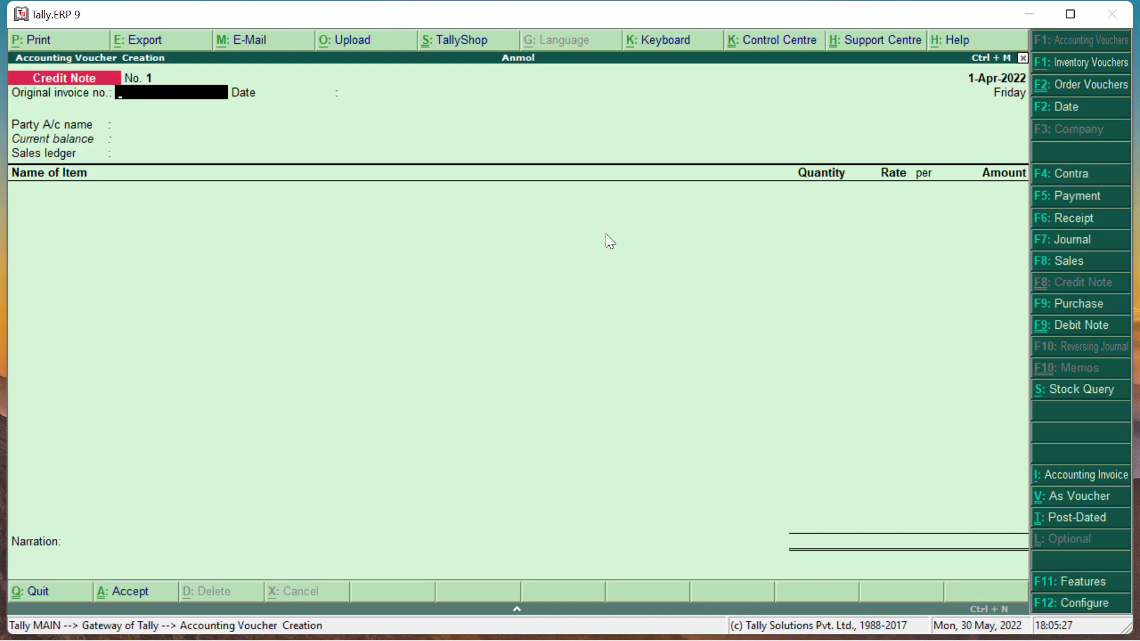
text(11)
key(Return)
key(Return)
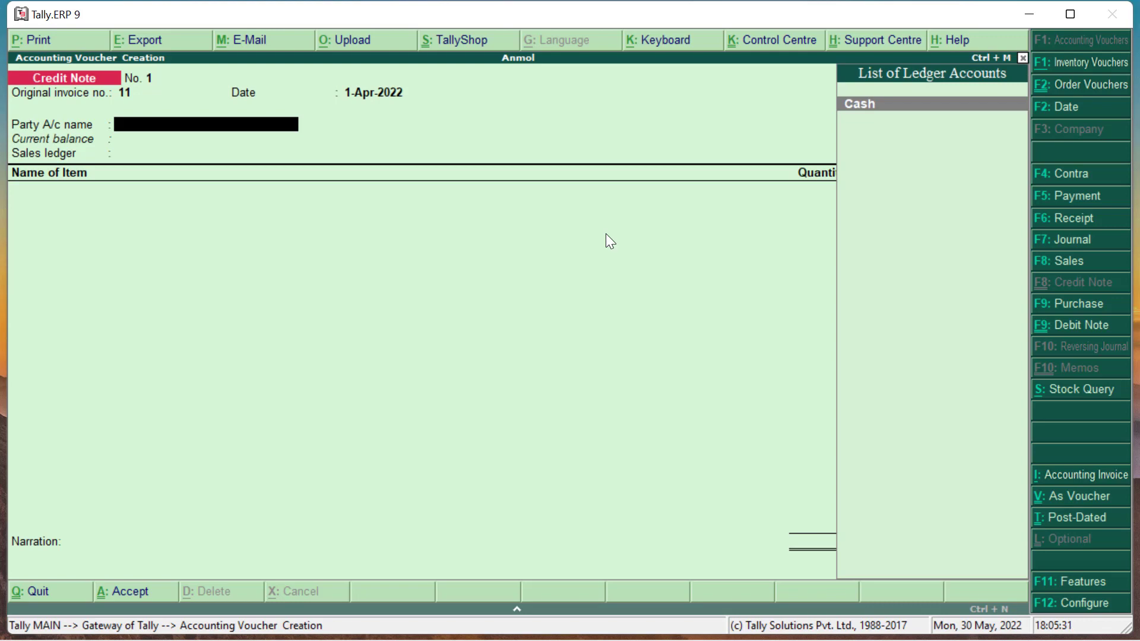
Choose Cash as the credit note's party account and accept the party details with Cash as buyer and the remaining fields at their defaults
key(Return)
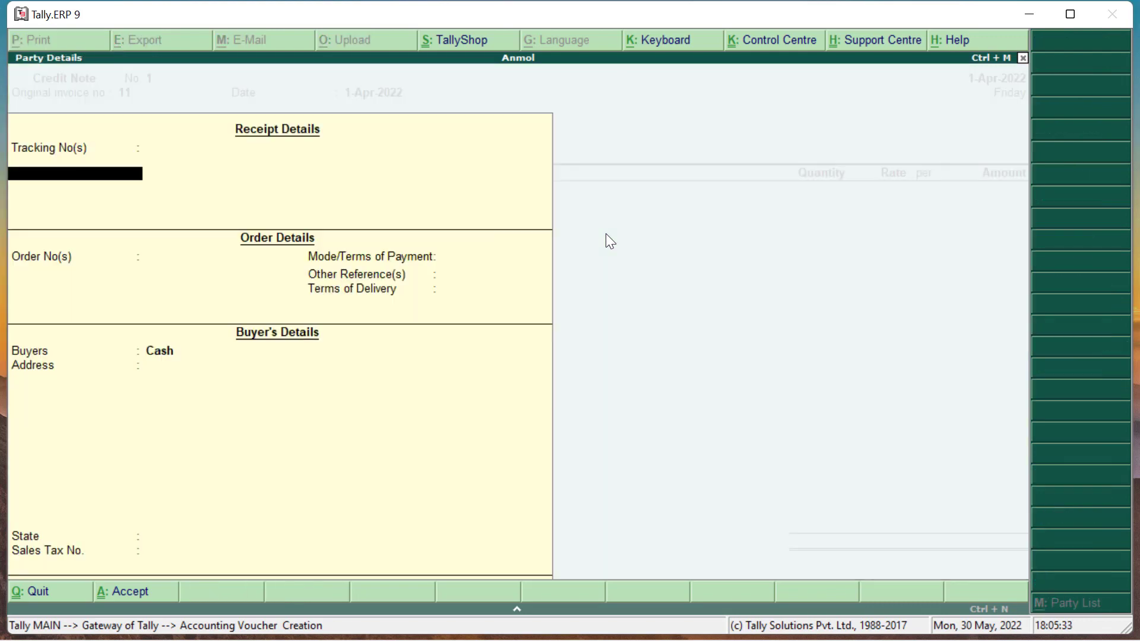
key(Return)
key(Return)
key(Return)
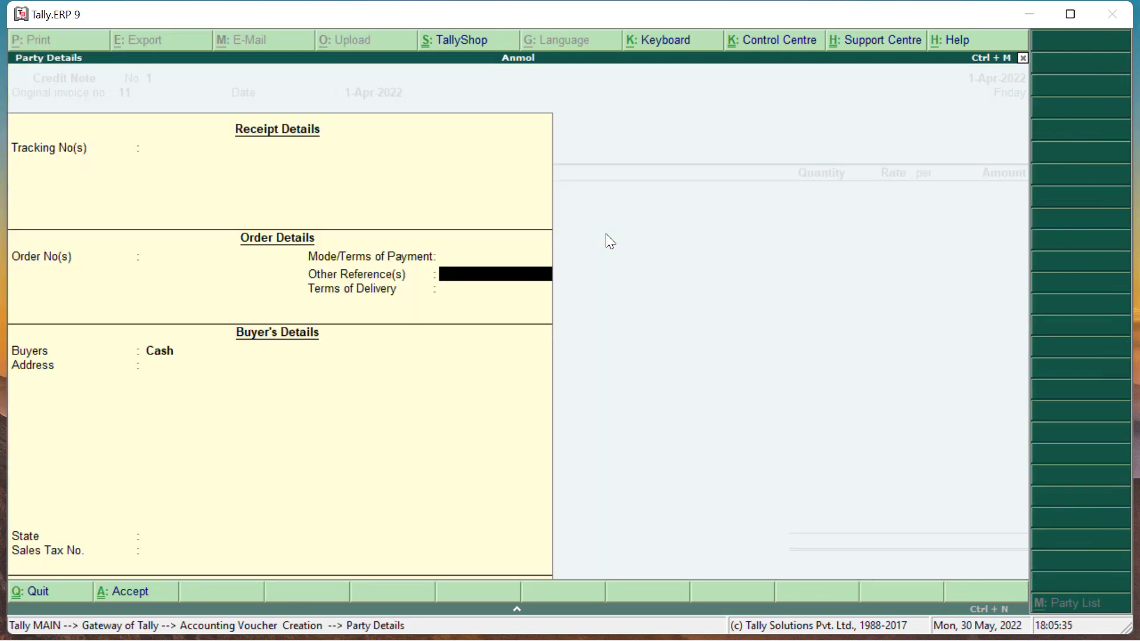
key(Return)
key(Return)
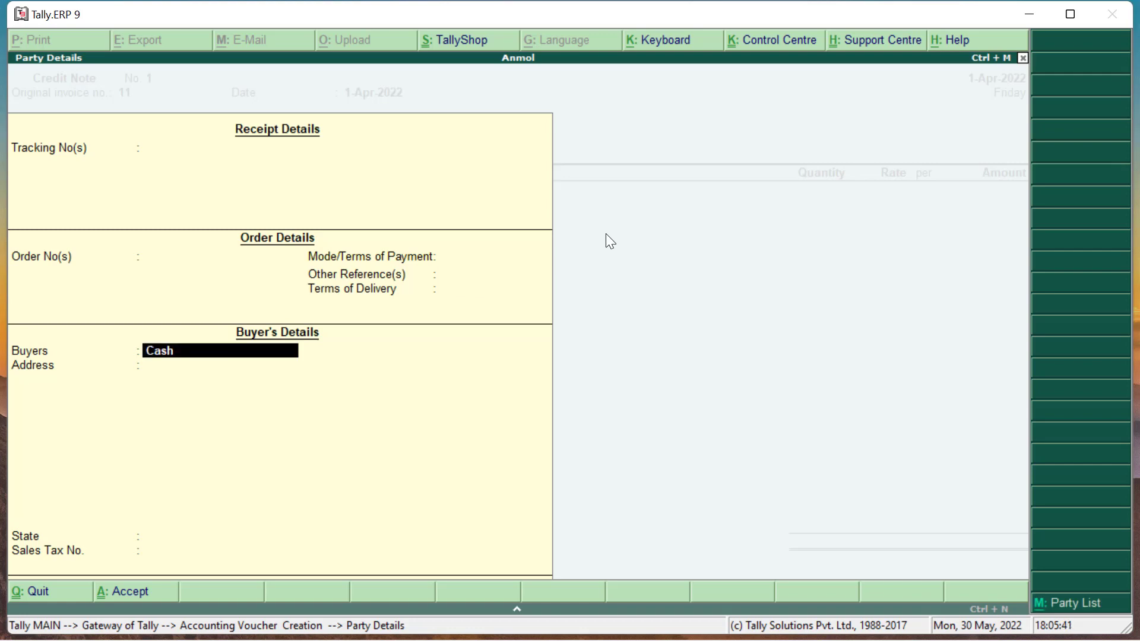
key(Return)
key(Return)
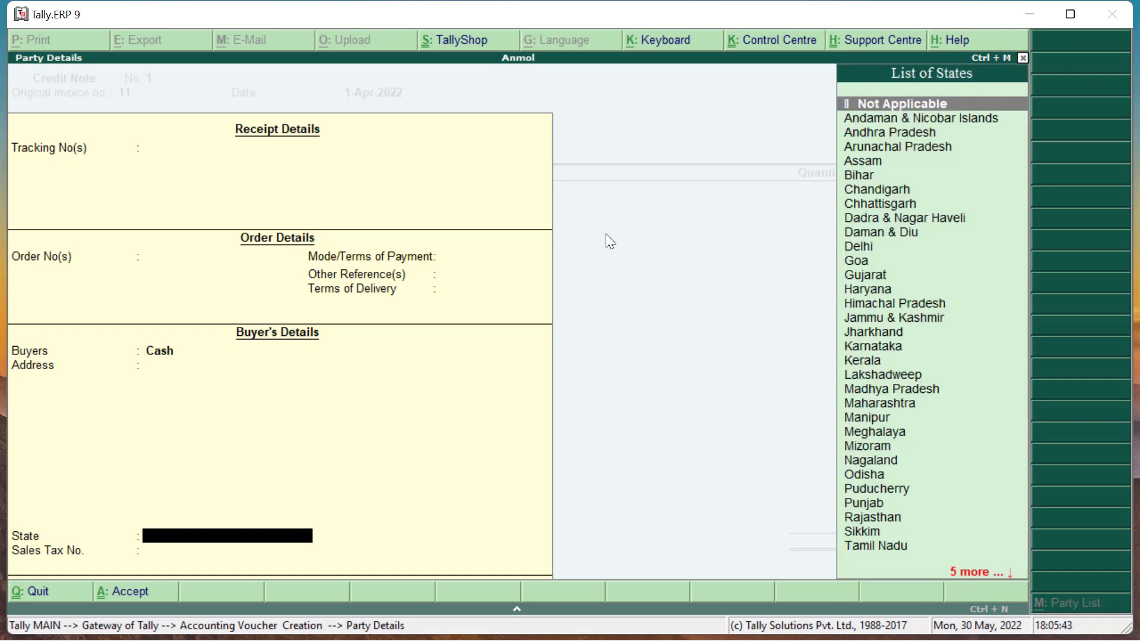
key(Return)
key(Return)
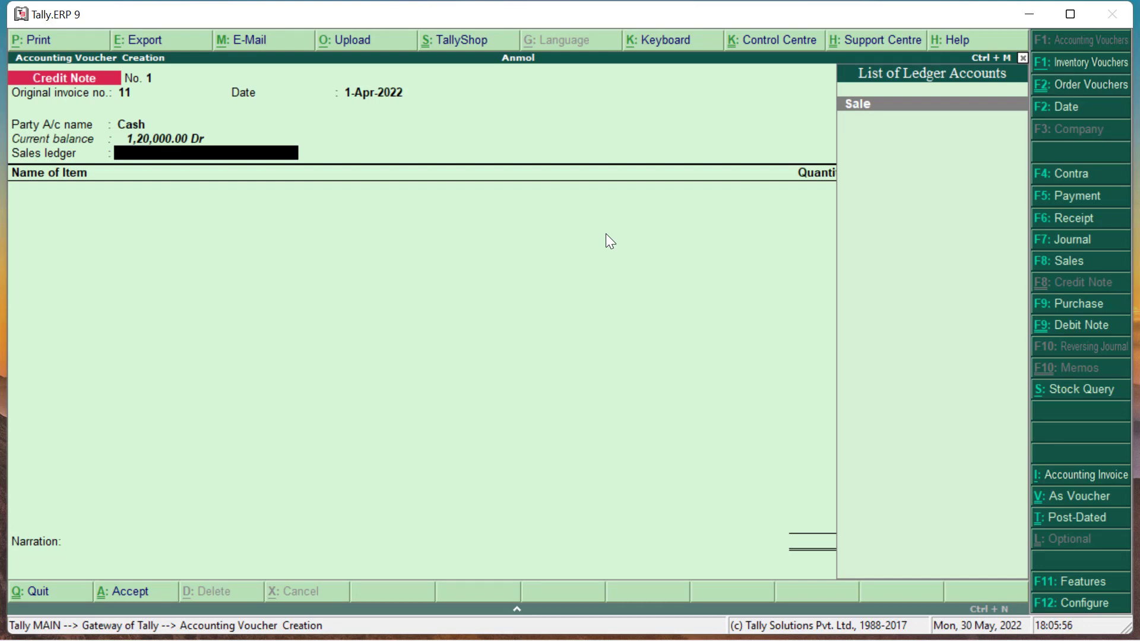
Create a Sale Return ledger under Sales Accounts with inventory values affected, and use it as the credit note's sales ledger
key(alt+c)
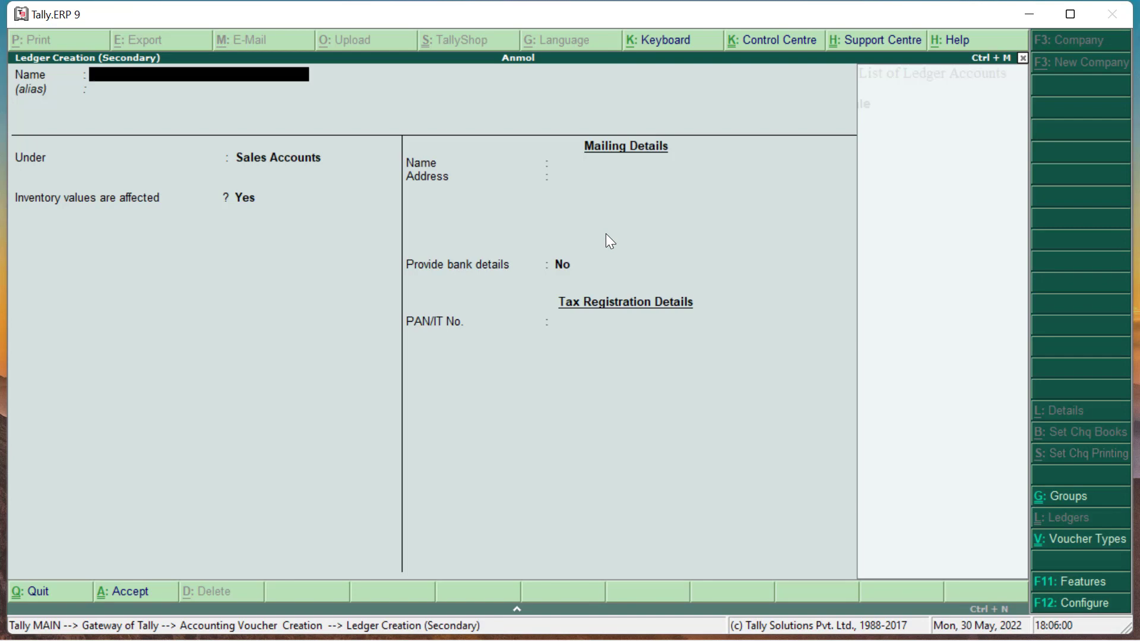
text(Sale Return)
key(Return)
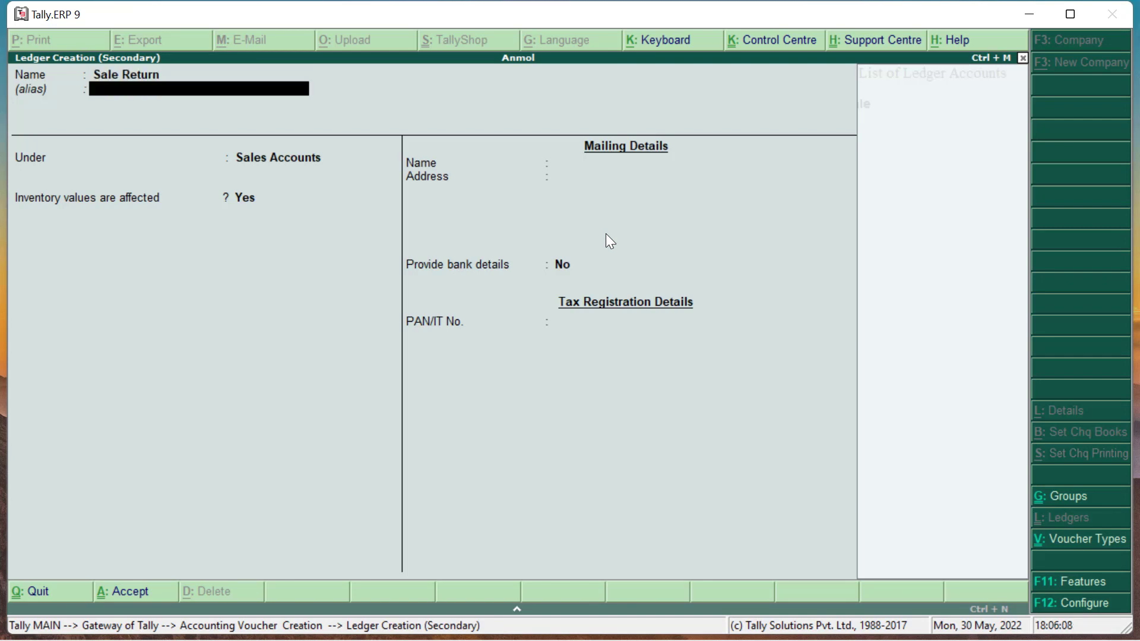
key(Return)
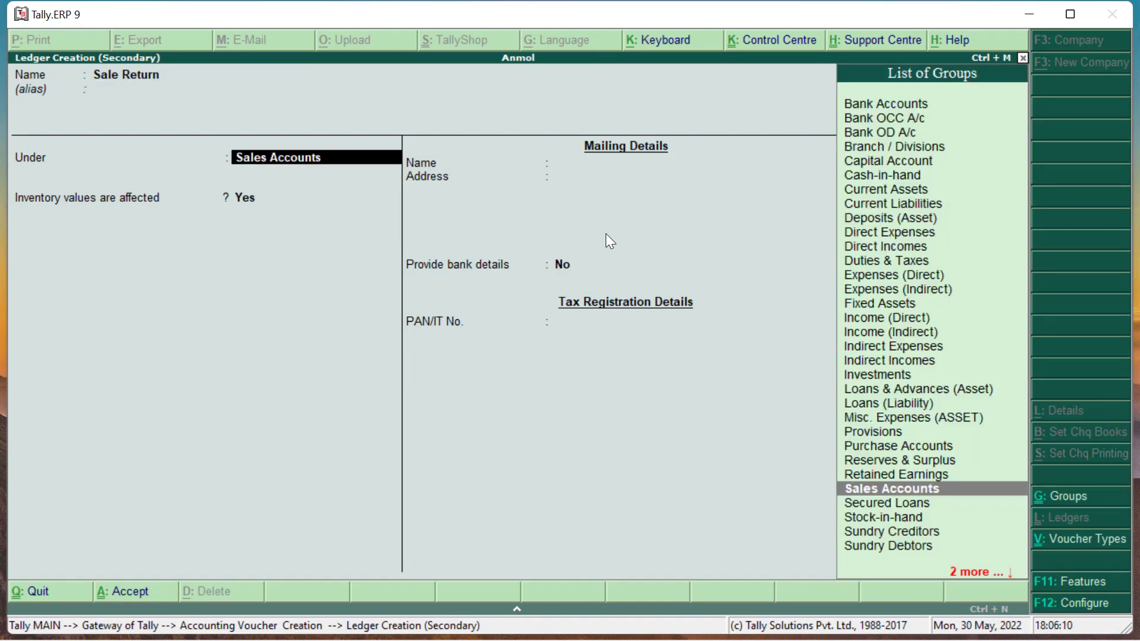
key(Return)
key(Return)
key(Return)
key(Return)
key(Return)
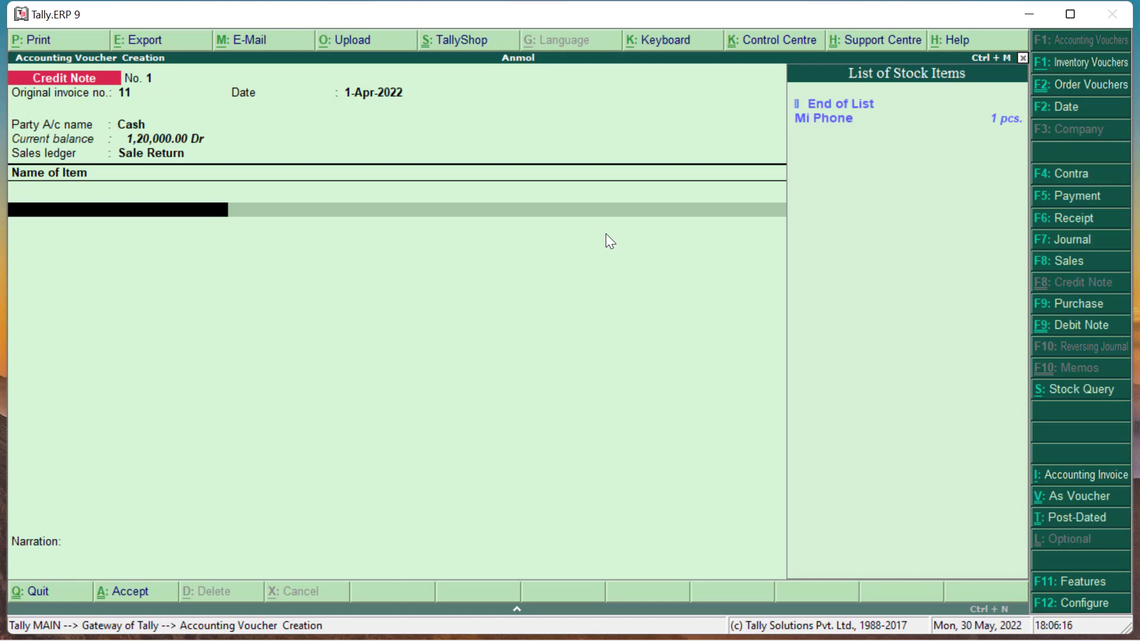
Add Mi Phone to the credit note, allocating 2 pcs. to Main Location at a rate of 15,000 per piece
key(Down)
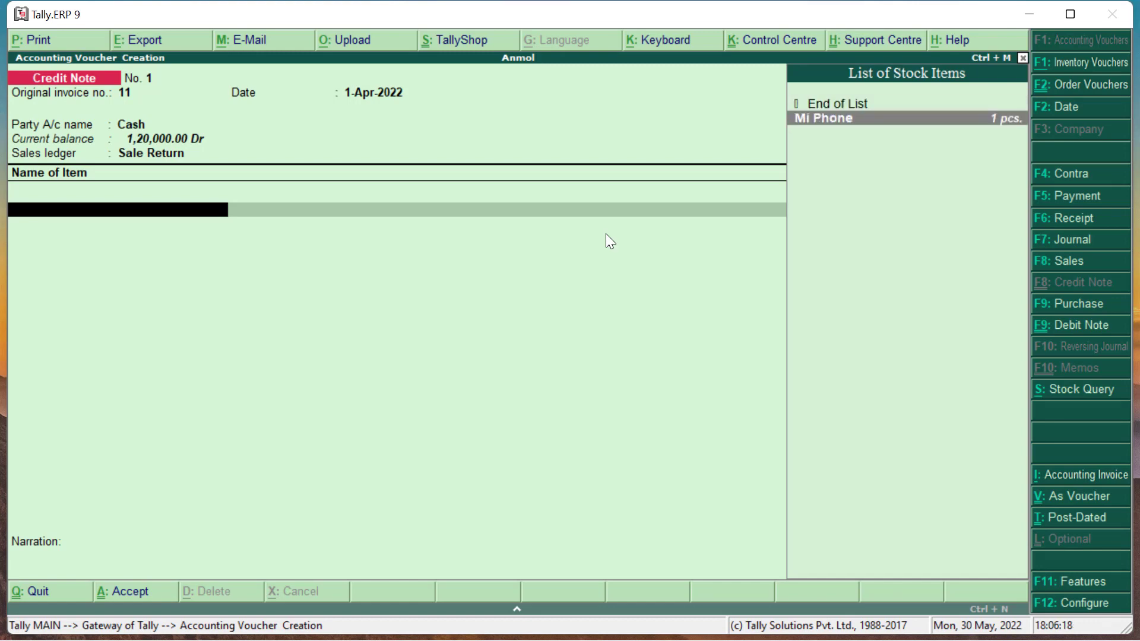
key(Return)
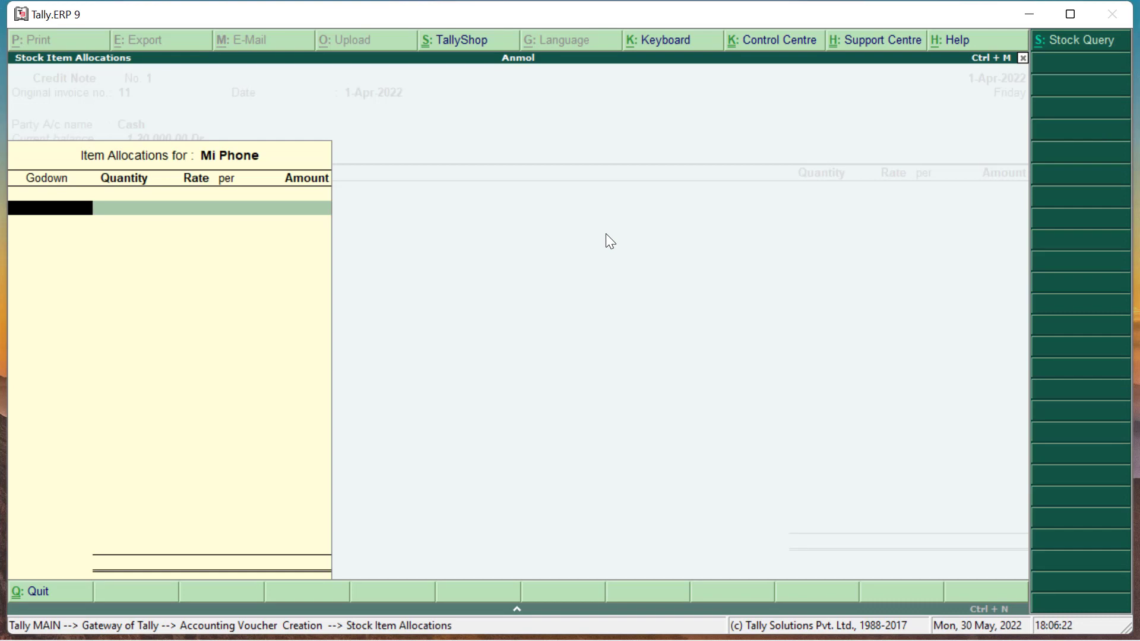
key(Return)
text(2)
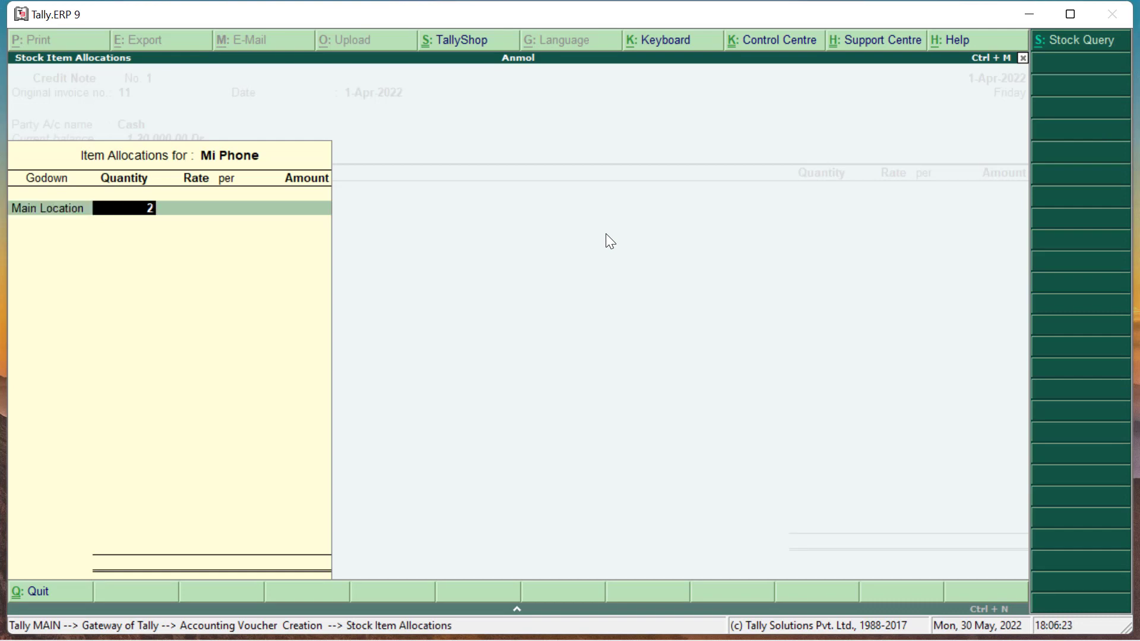
key(Return)
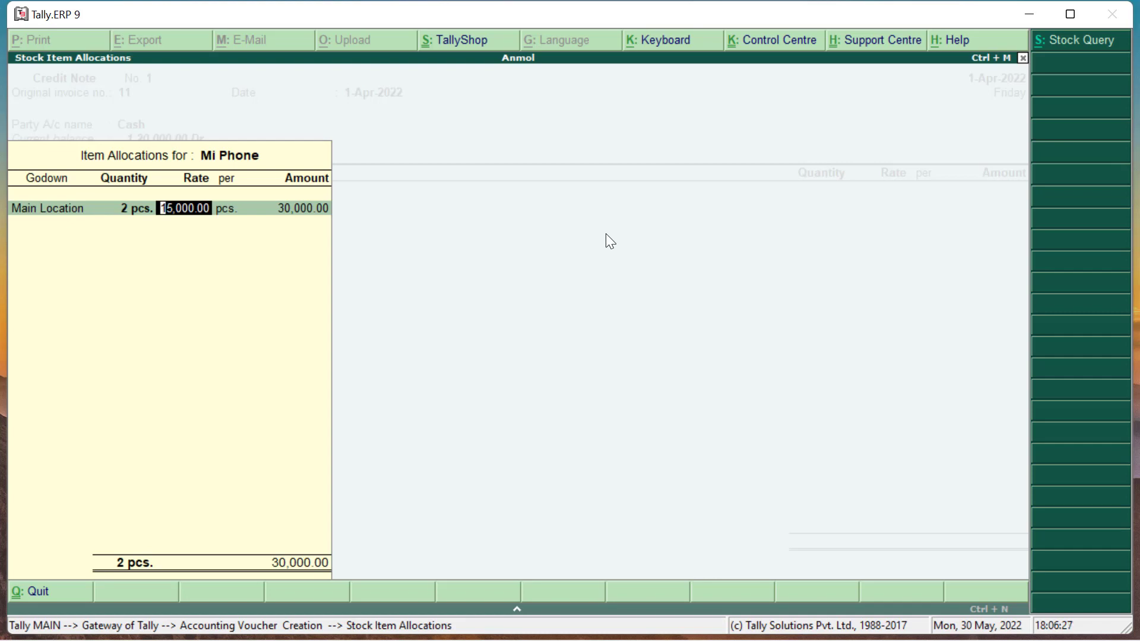
key(Return)
key(Return)
key(Return)
key(Return)
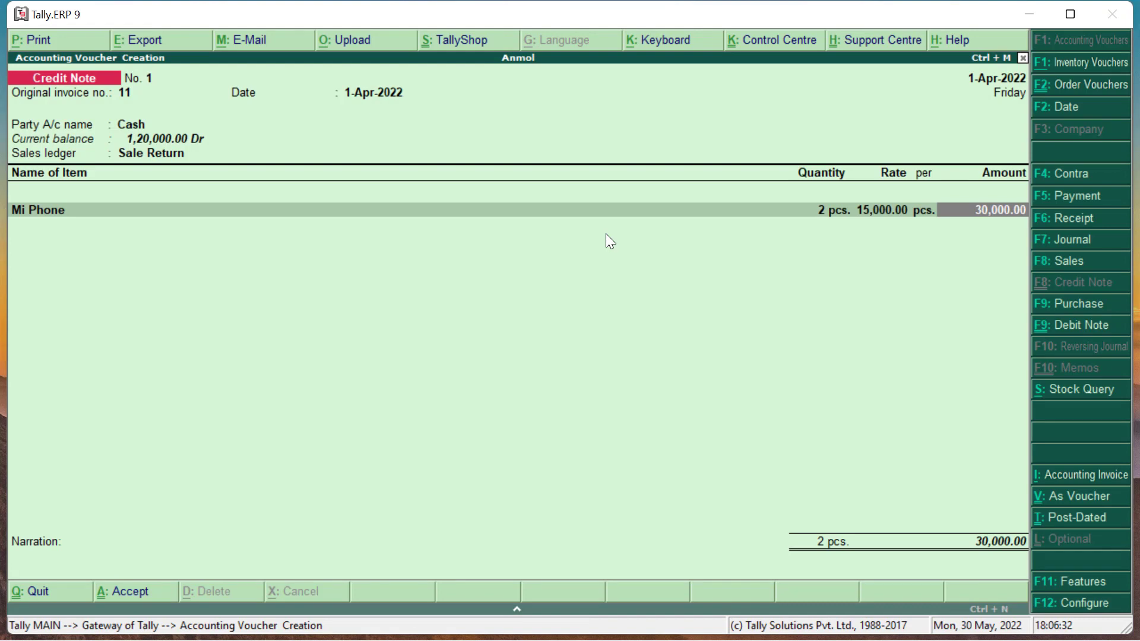
End the credit note's item and ledger lists, leave the narration blank, and save the voucher
key(Return)
key(Return)
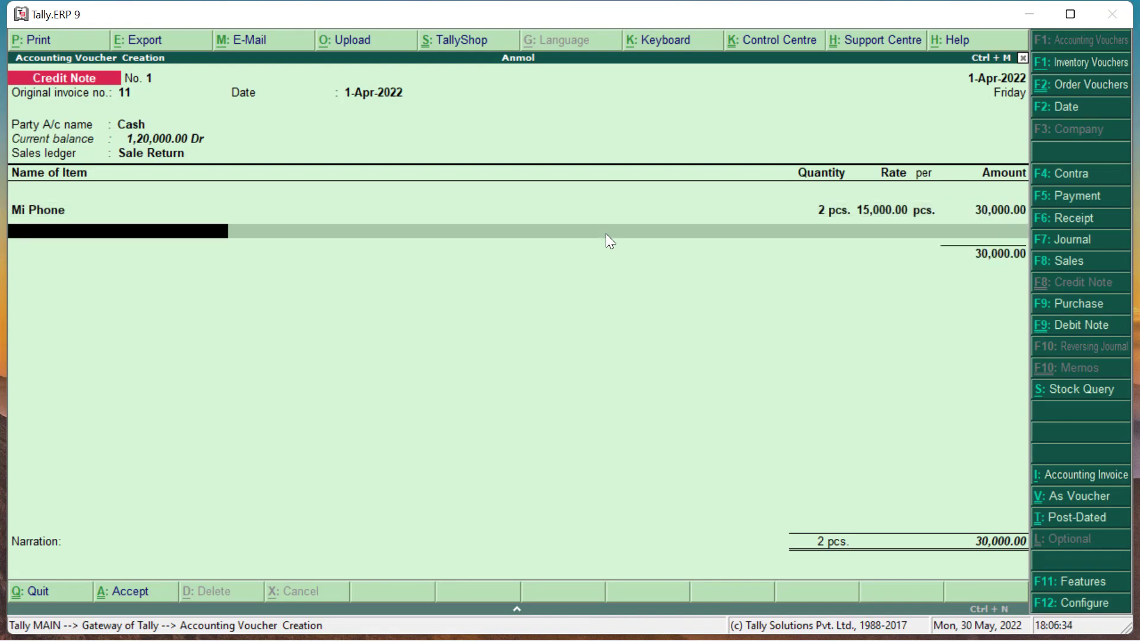
key(Return)
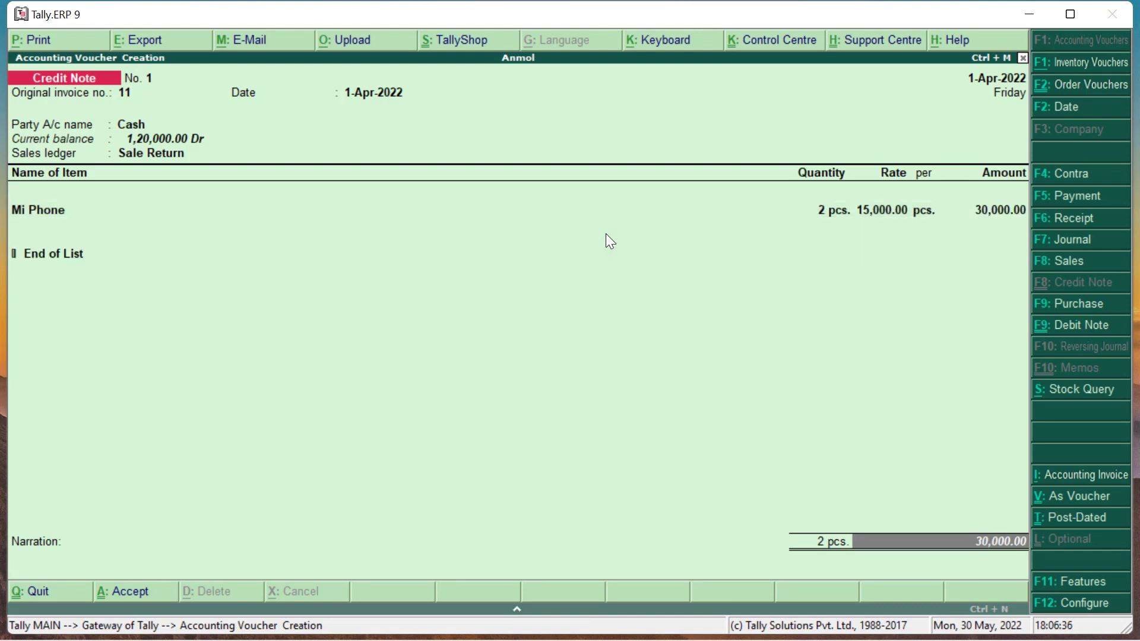
key(Return)
key(Return)
key(Return)
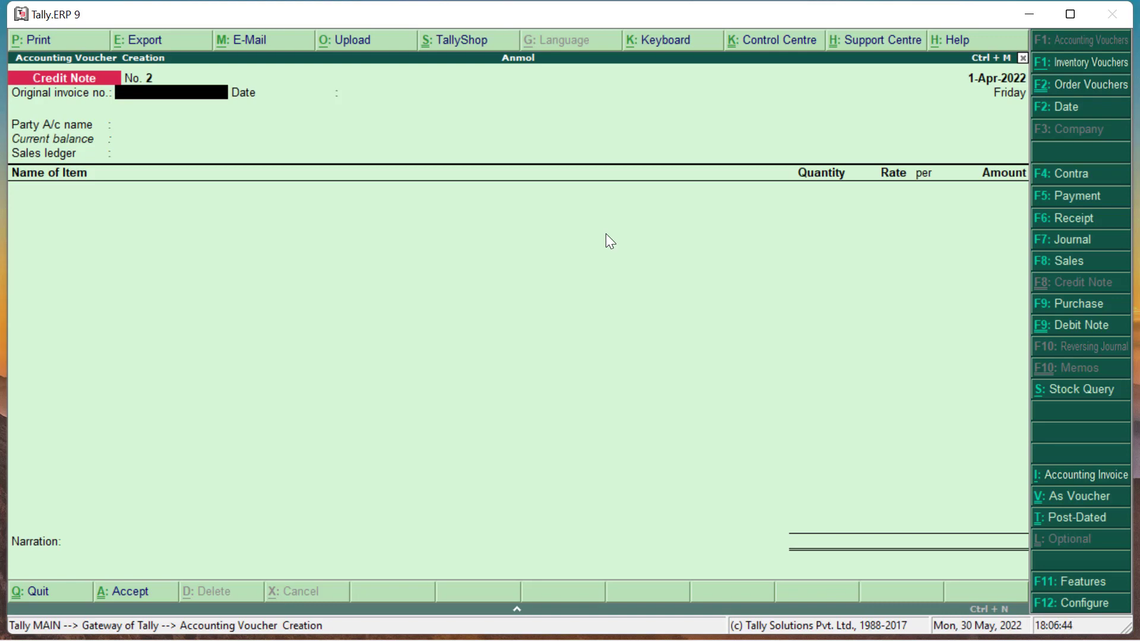
Check the Cash balance after the sales return by choosing Cash in a payment voucher, and discard that voucher
click(1065, 202)
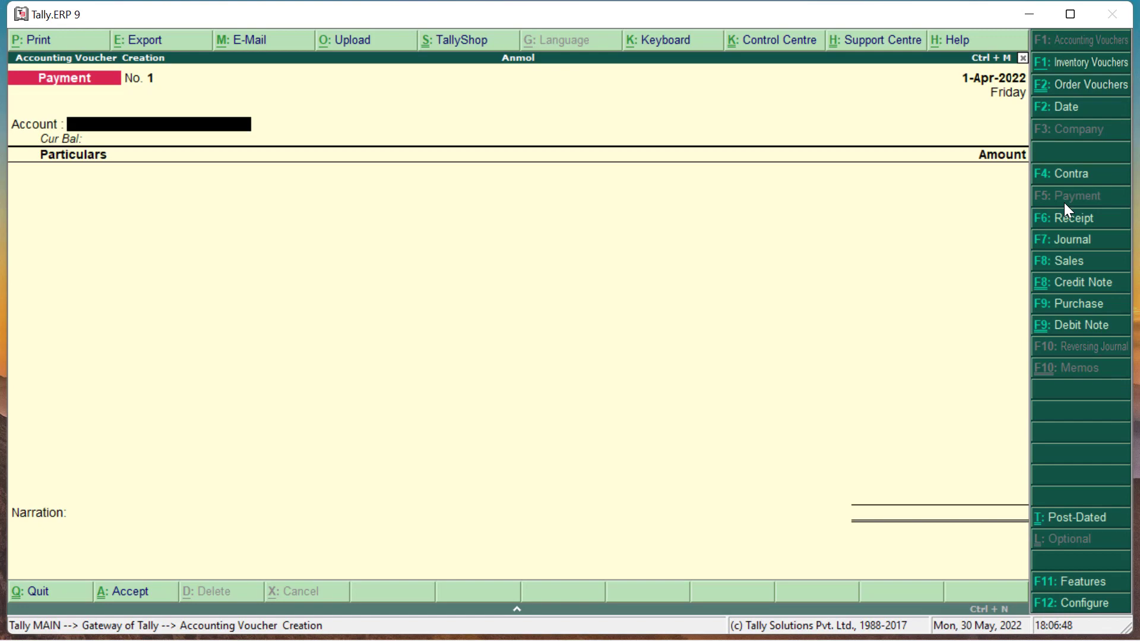
text(Cas)
key(Return)
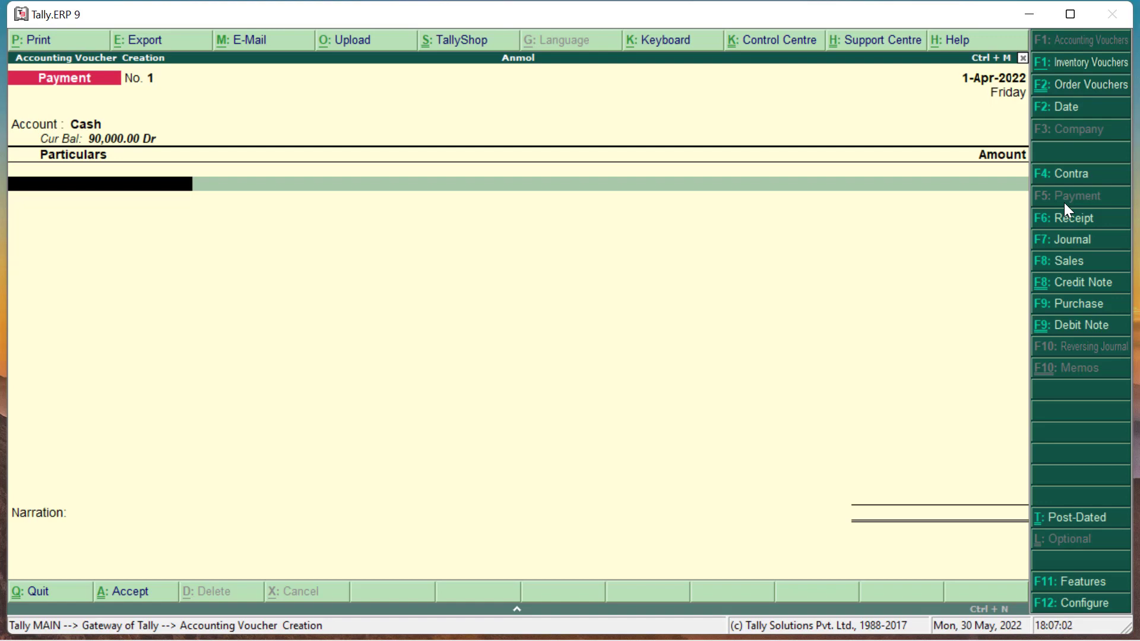
key(Escape)
key(Return)
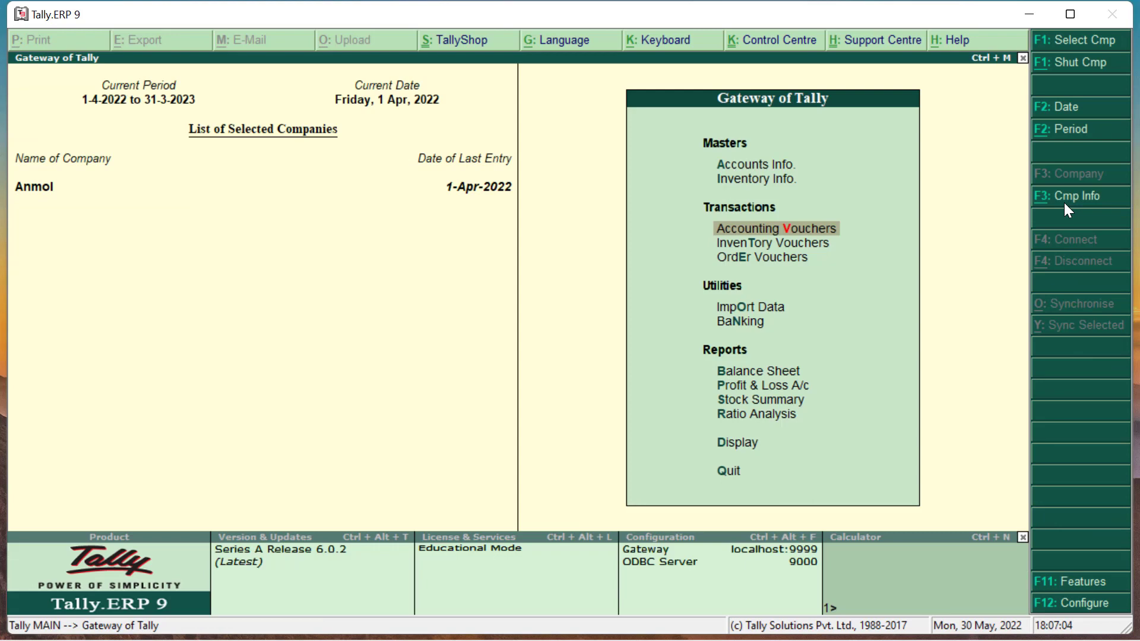
Review the closing quantity and value of Mi Phone in the Stock Summary report, and return to the Gateway of Tally
key(Down)
key(Down)
key(Down)
key(Down)
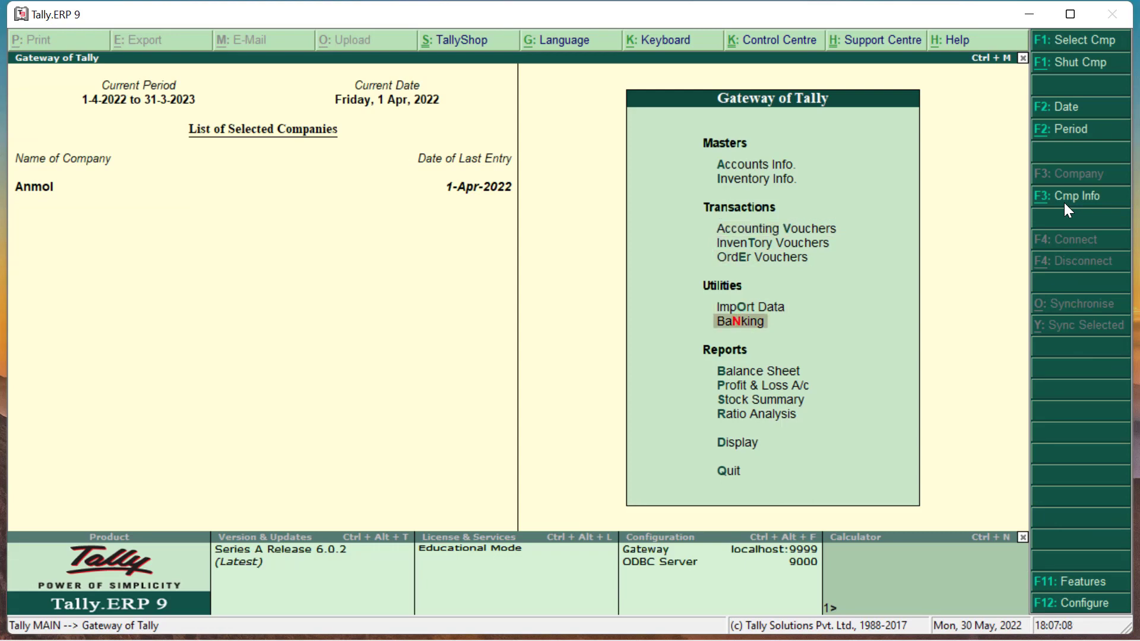
key(Down)
key(Down)
key(Down)
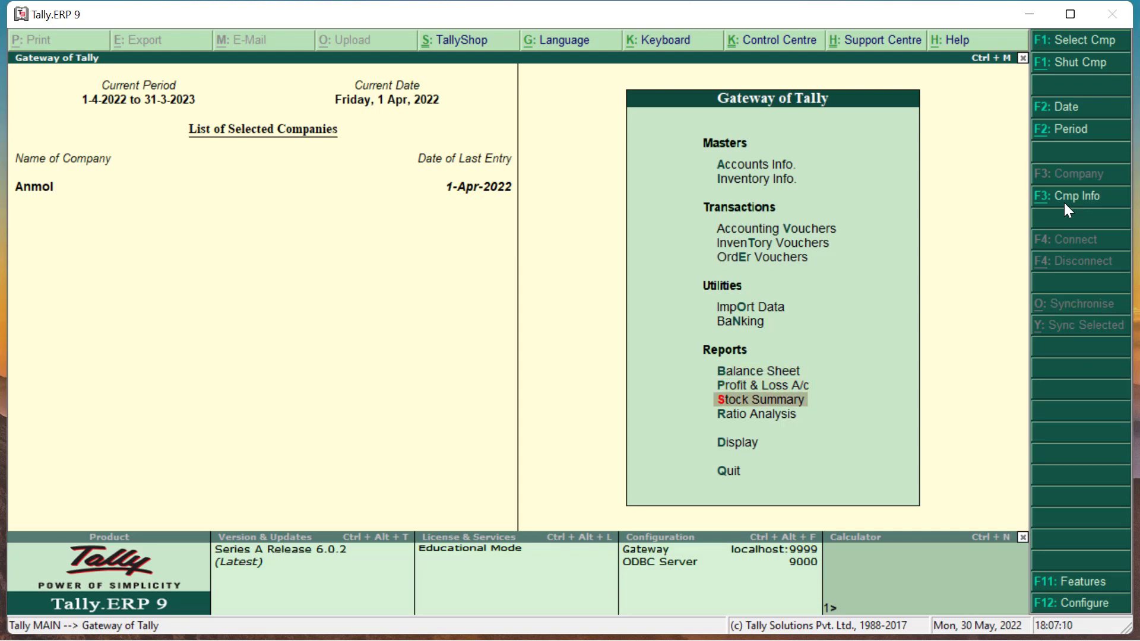
key(Return)
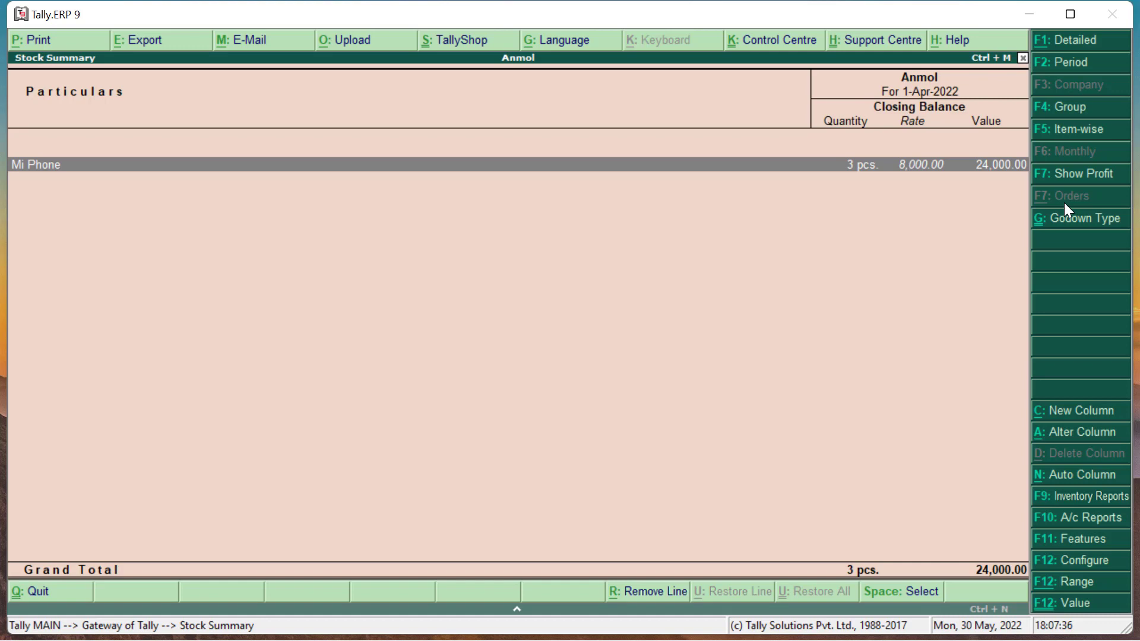
key(Escape)
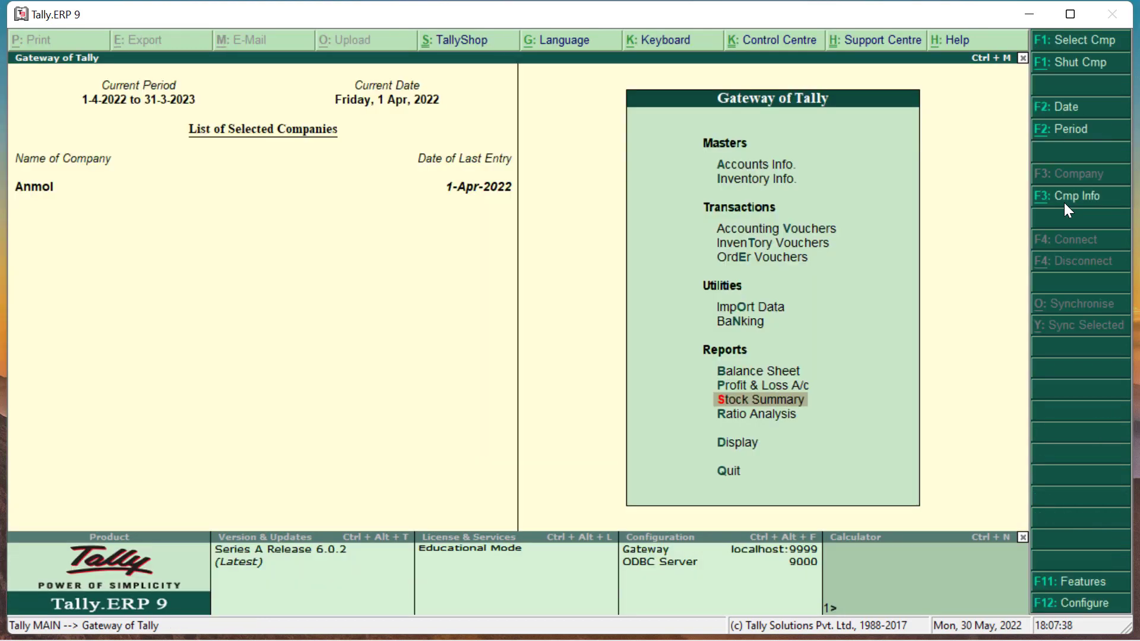